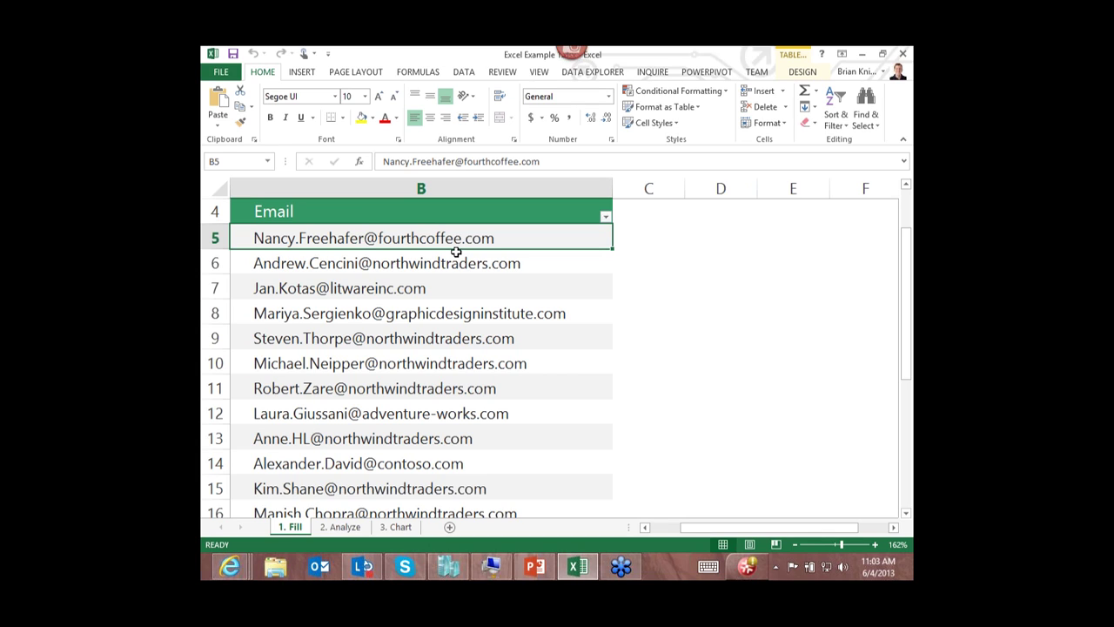
- Flash Fill first names into column C, starting with 'Nancy' in the first row
click(648, 237)
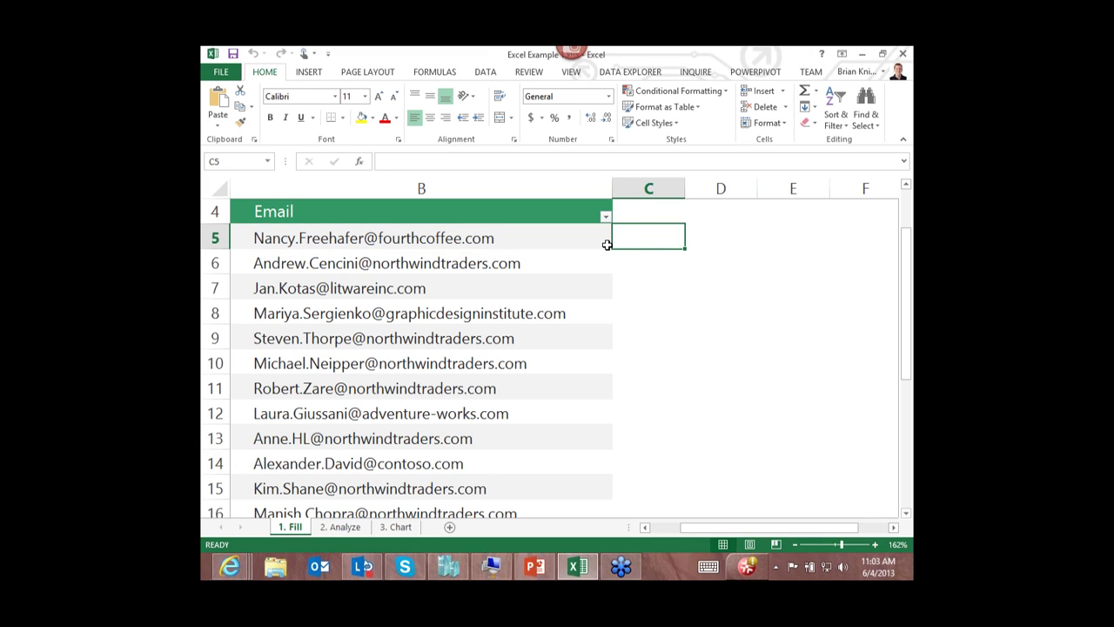
text(Nancy)
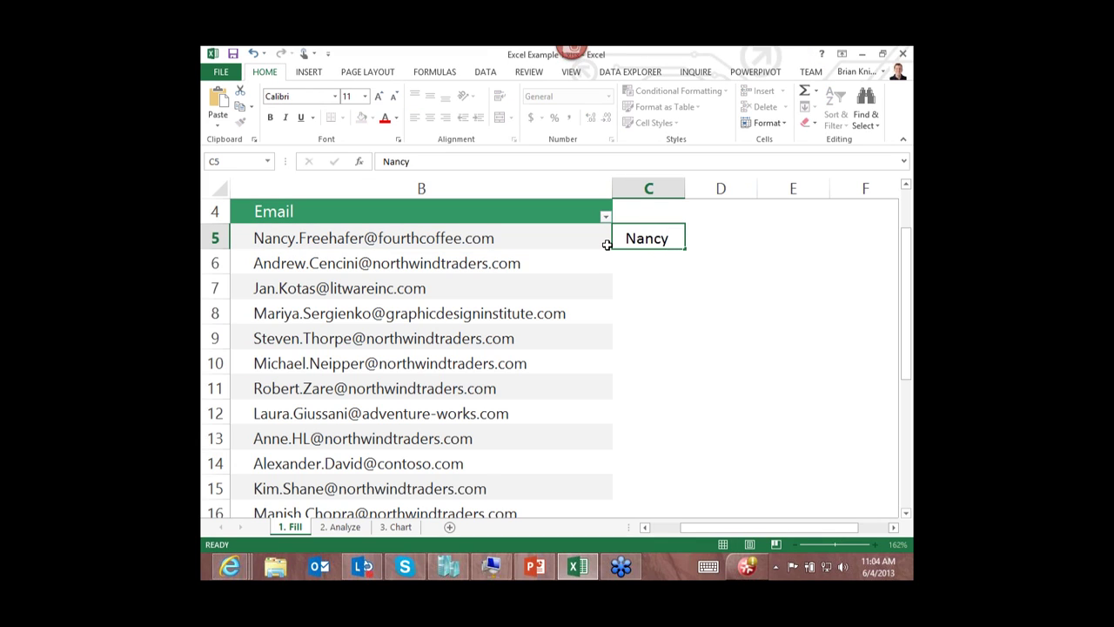
key(Return)
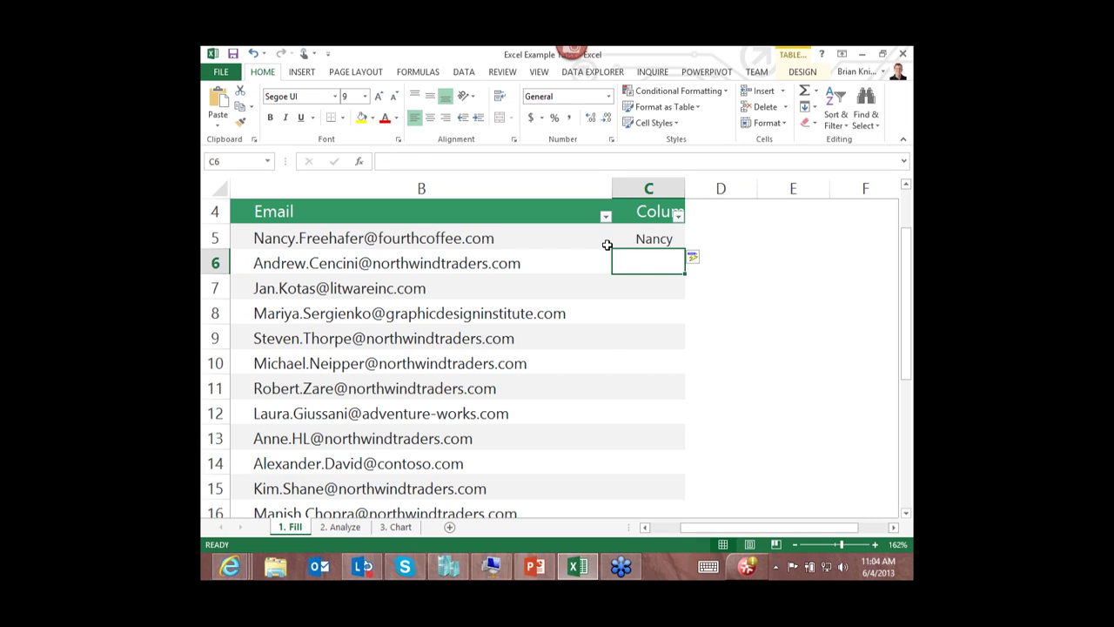
text(Andrew)
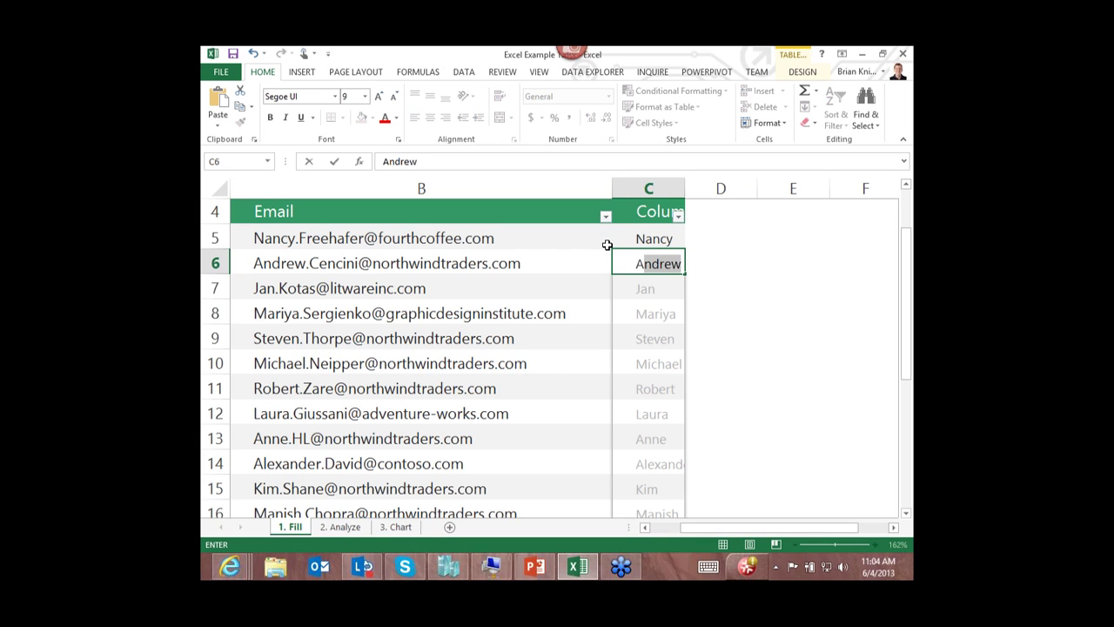
key(Return)
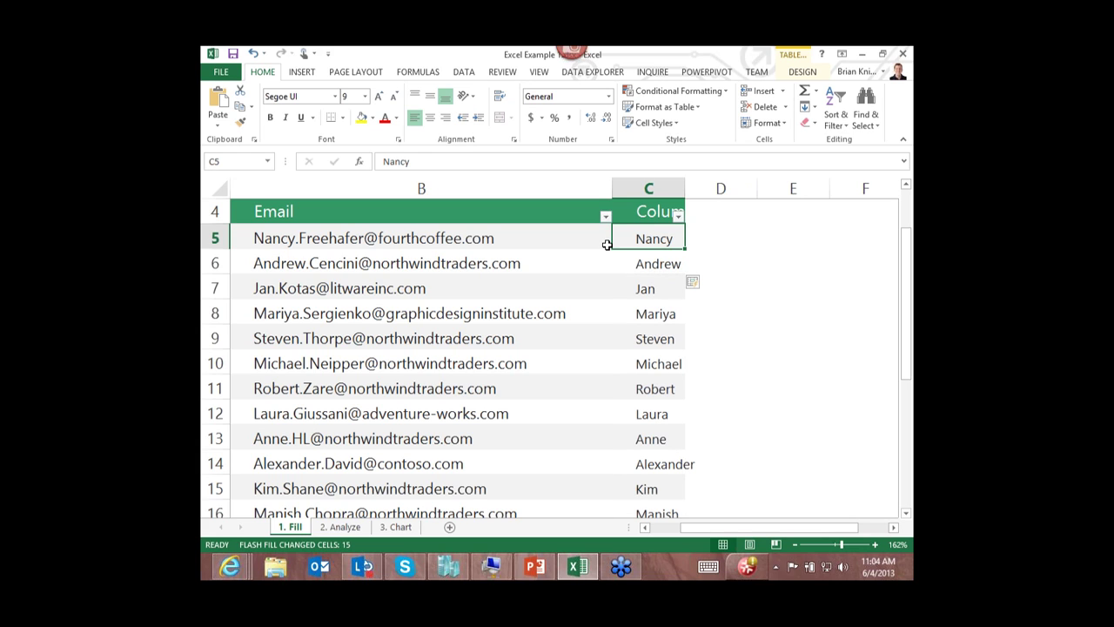
- Flash Fill company names into column D, starting with 'Fourthcoffee'
key(Right)
text(Fourthcoffee)
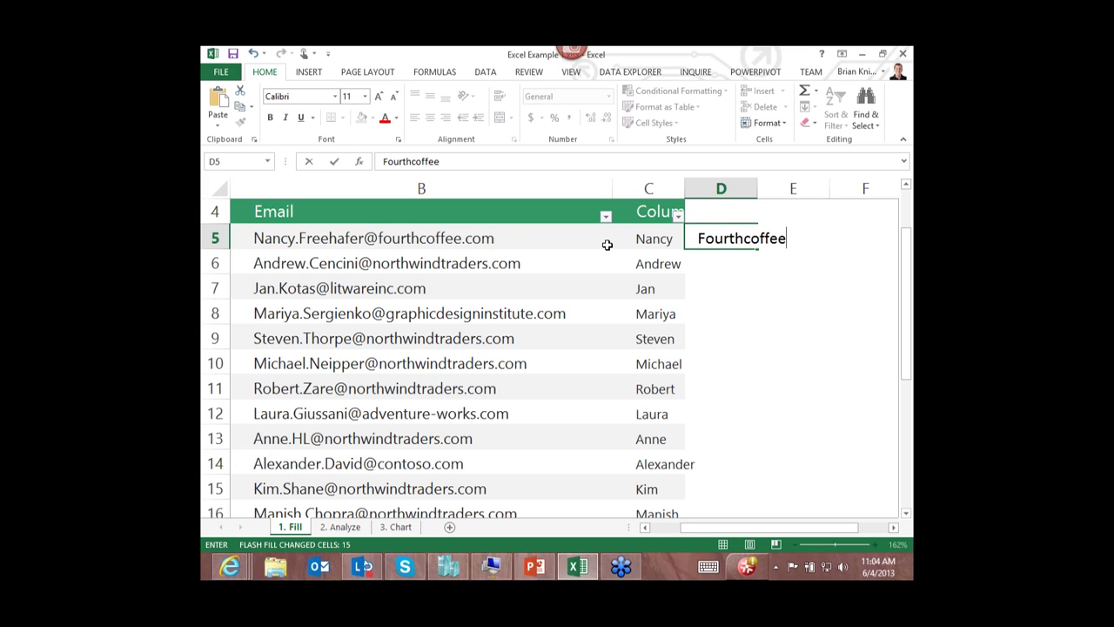
key(Return)
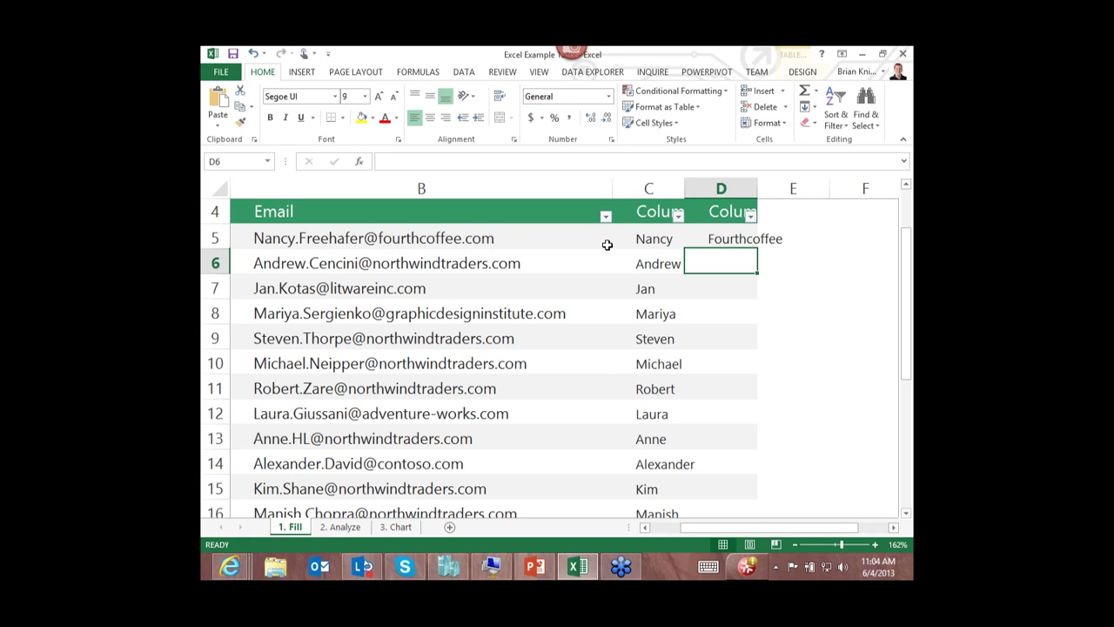
text(N)
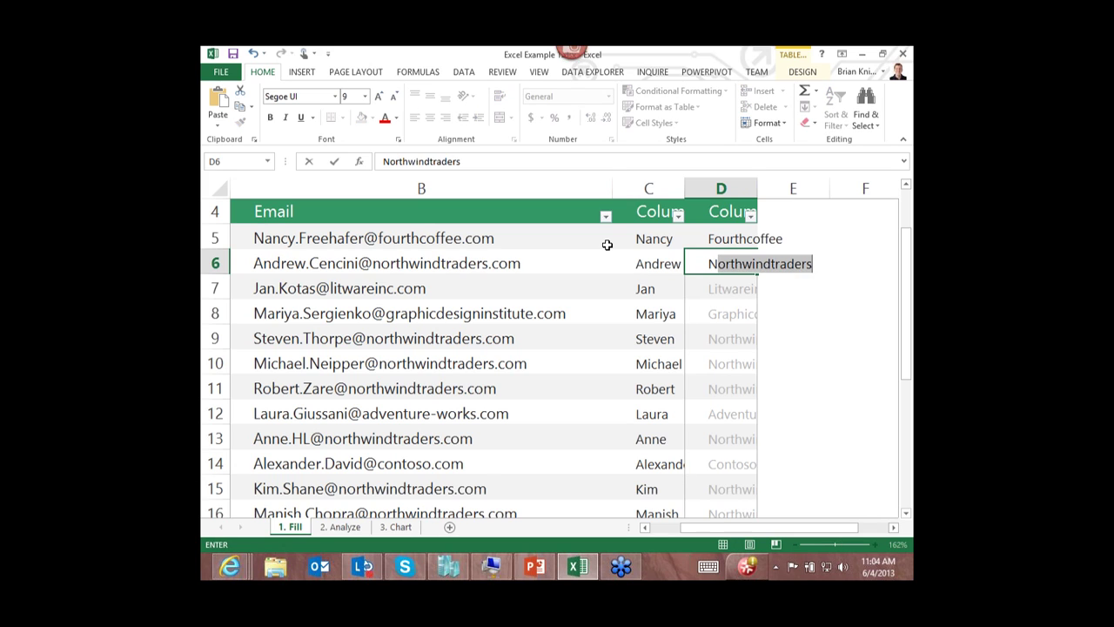
key(Return)
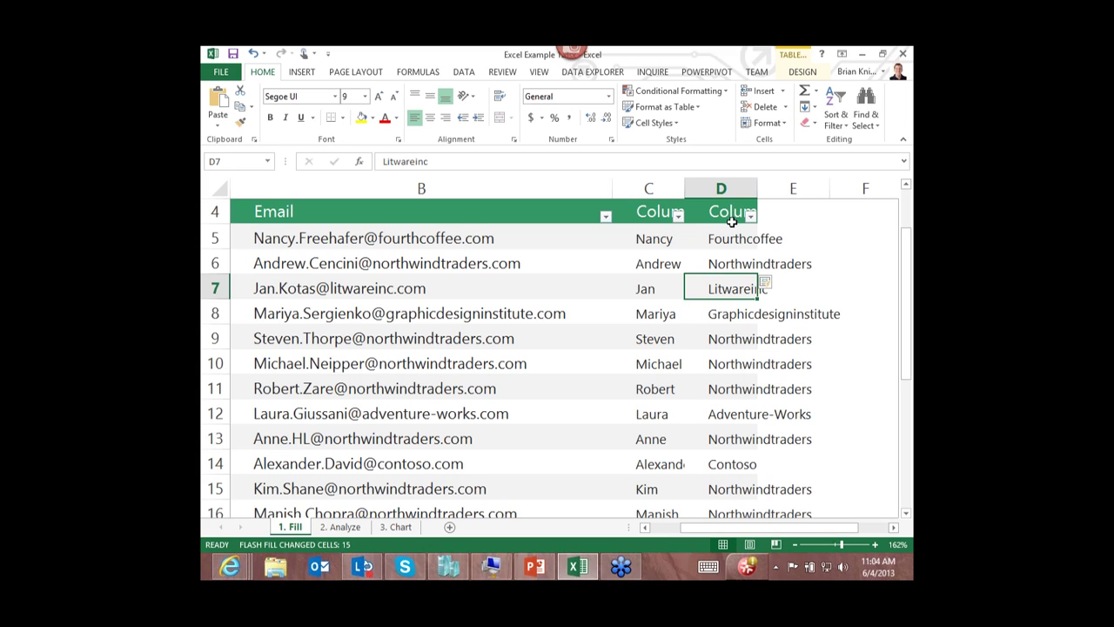
click(788, 239)
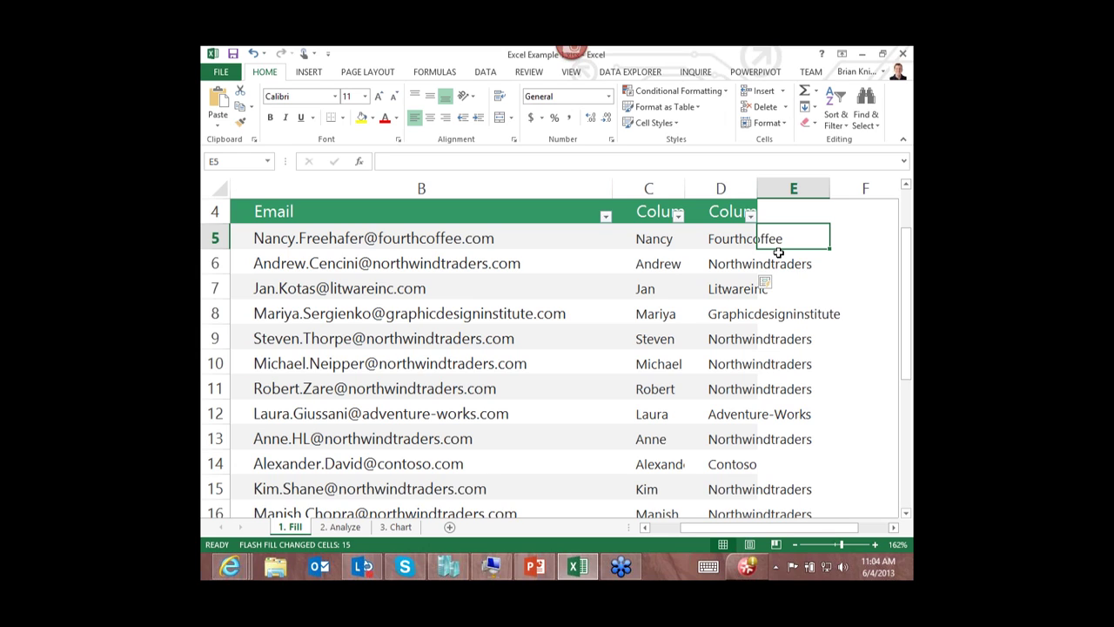
- Enter 'Yo Nancy Howzit at Fourthcoffee' in E5 so Flash Fill completes column E
text(Yo Nan)
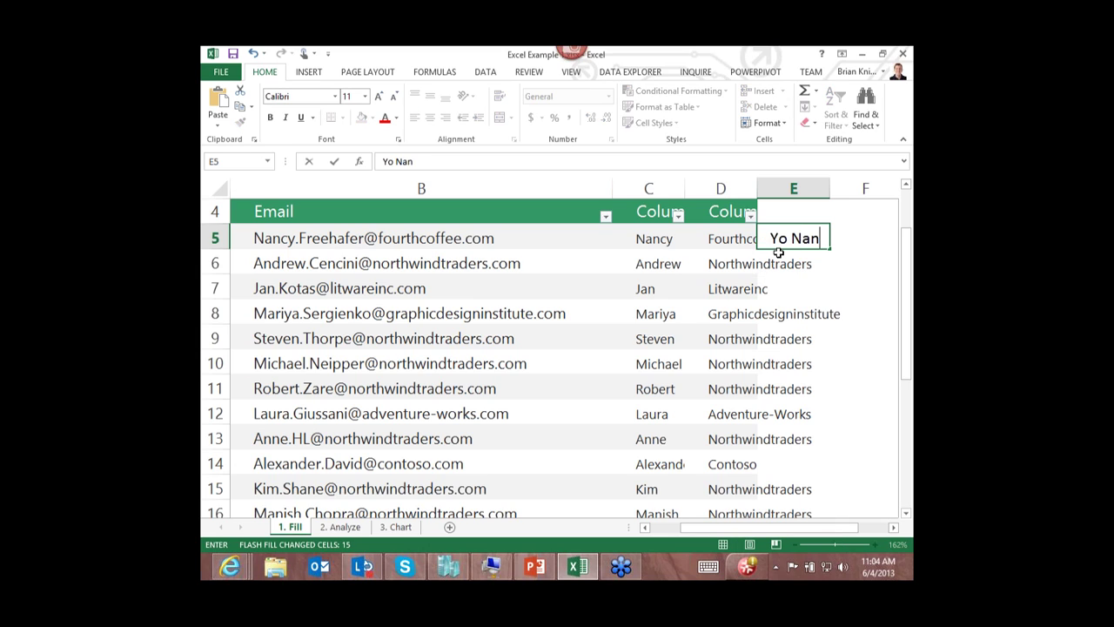
text(cy Howz)
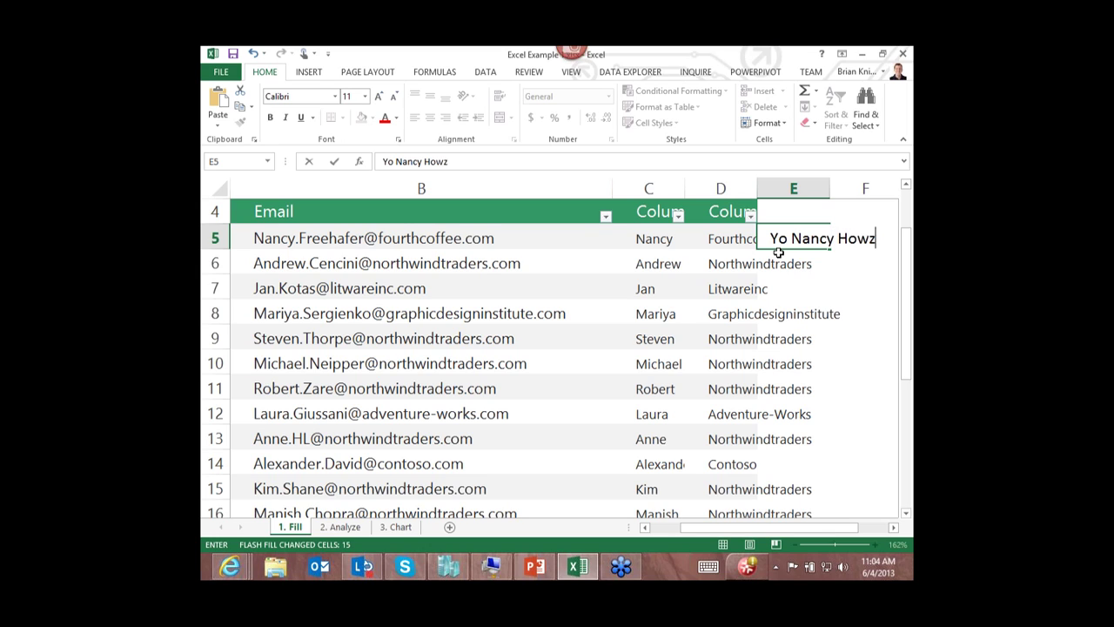
text(it at Fourth)
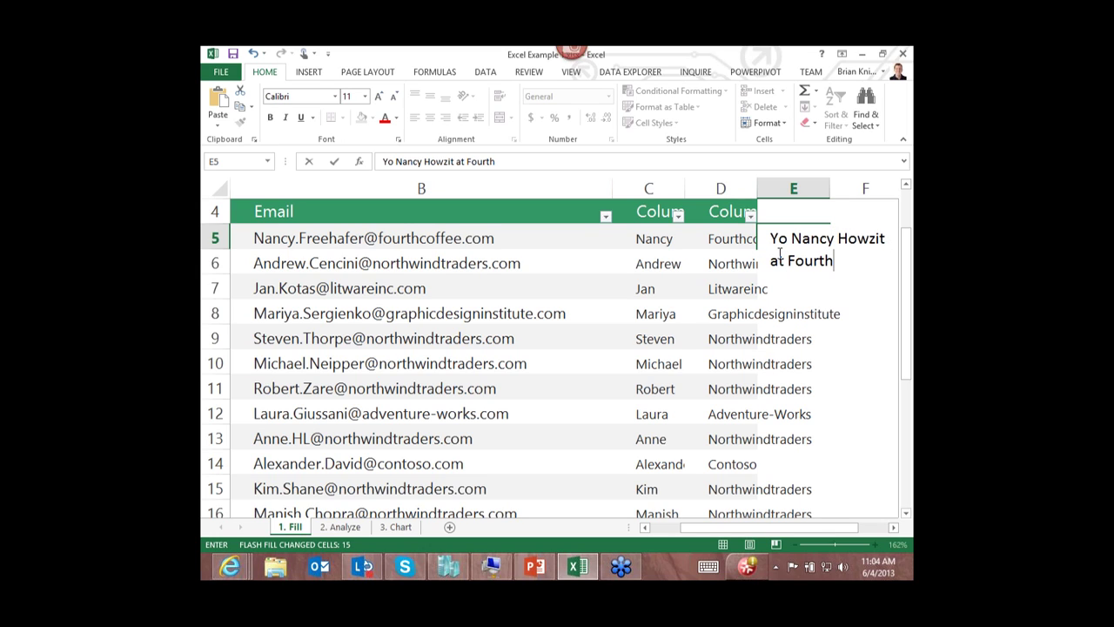
text(coffee)
key(ctrl+Return)
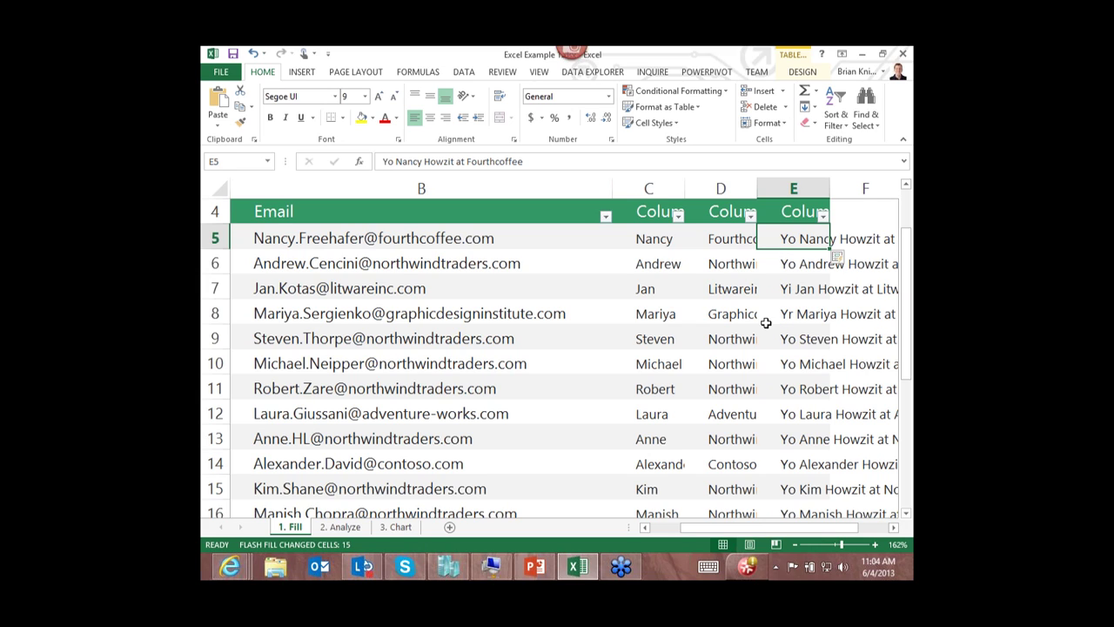
click(799, 295)
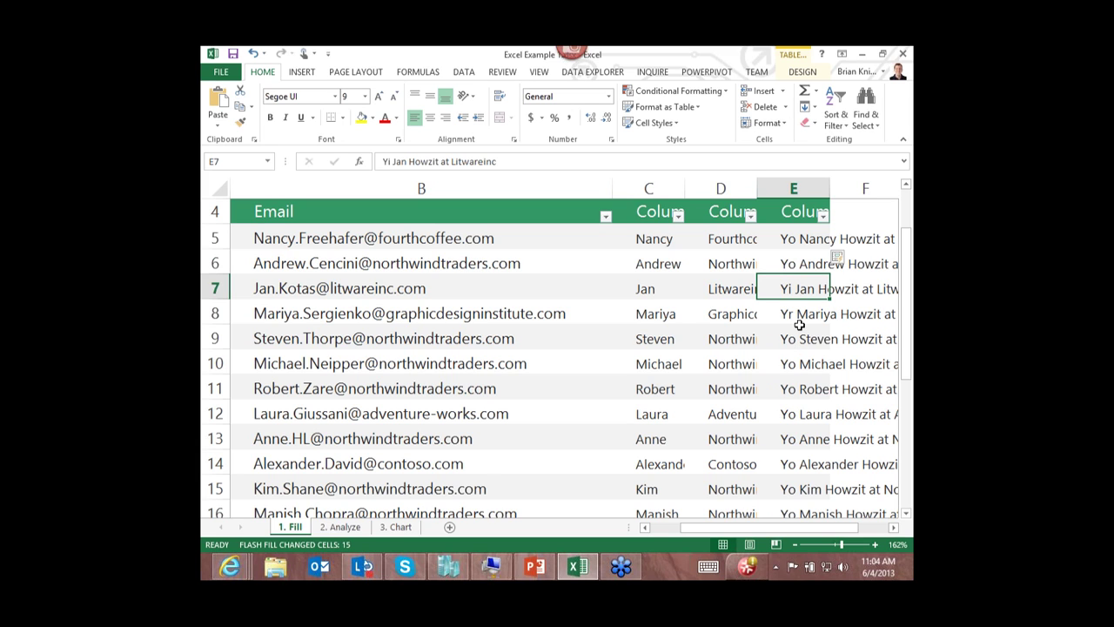
key(Right)
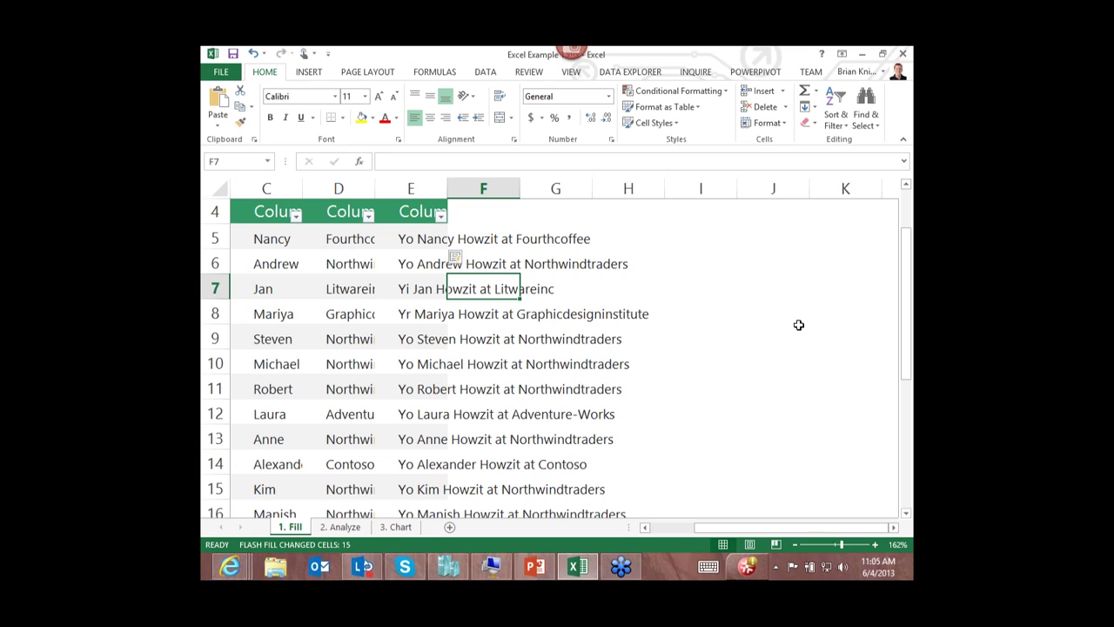
key(Left)
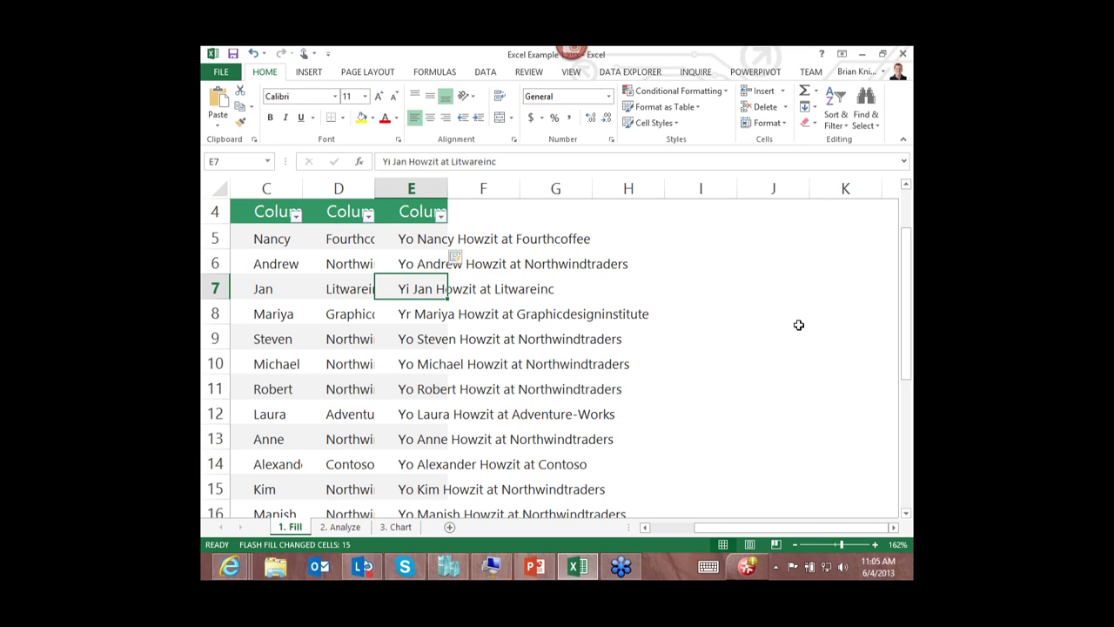
- Review the flash-filled greetings, then move to the 2. Analyze sheet
key(ctrl+Up)
key(Down)
key(Left)
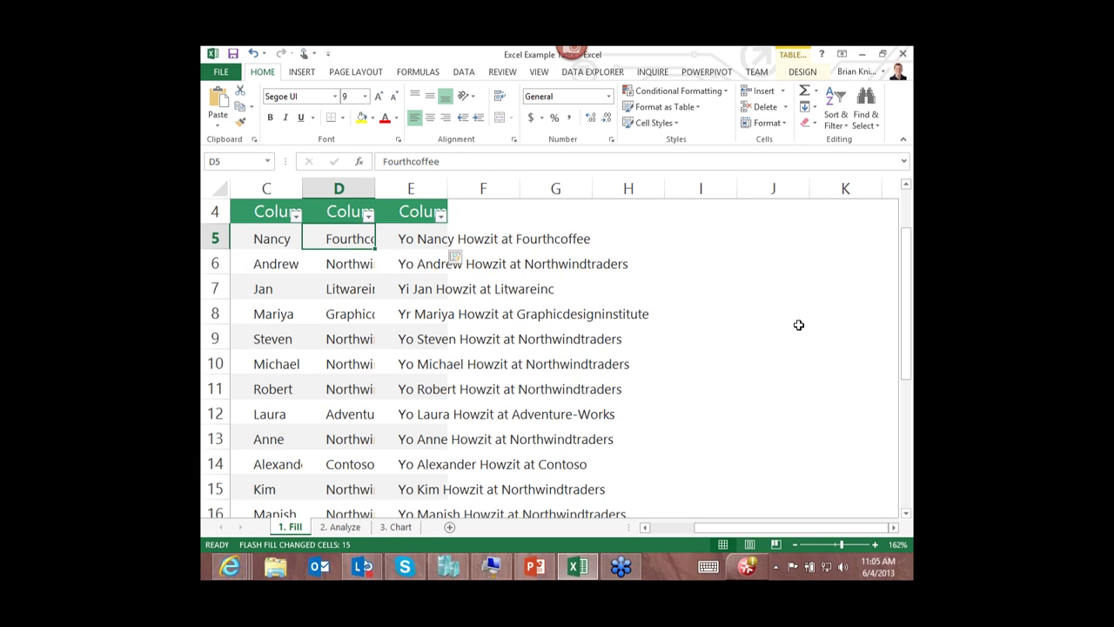
key(Right)
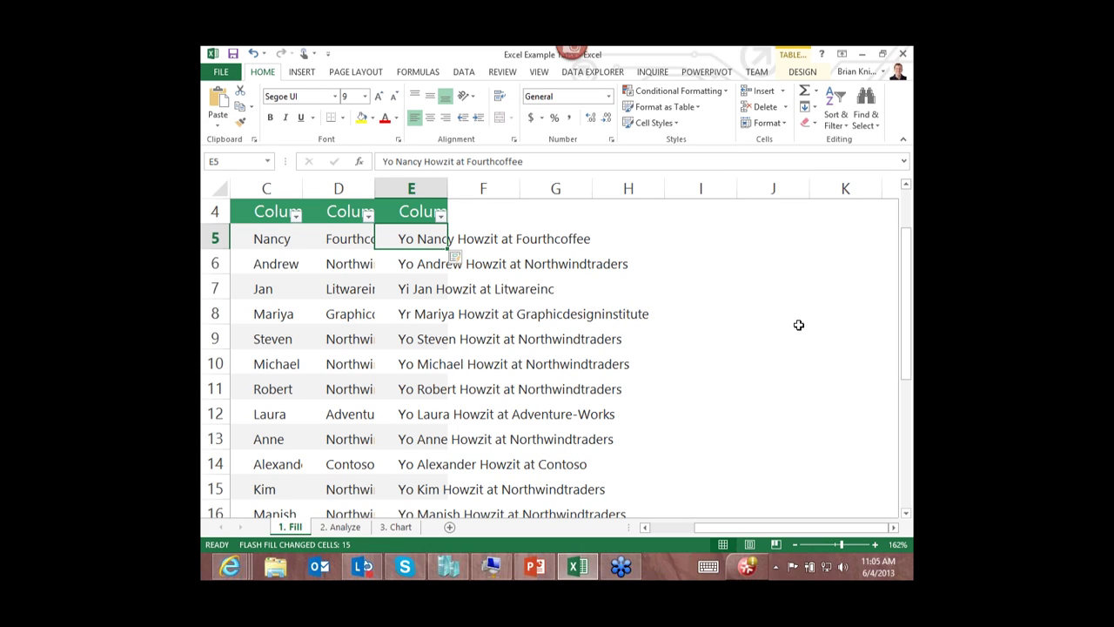
click(318, 532)
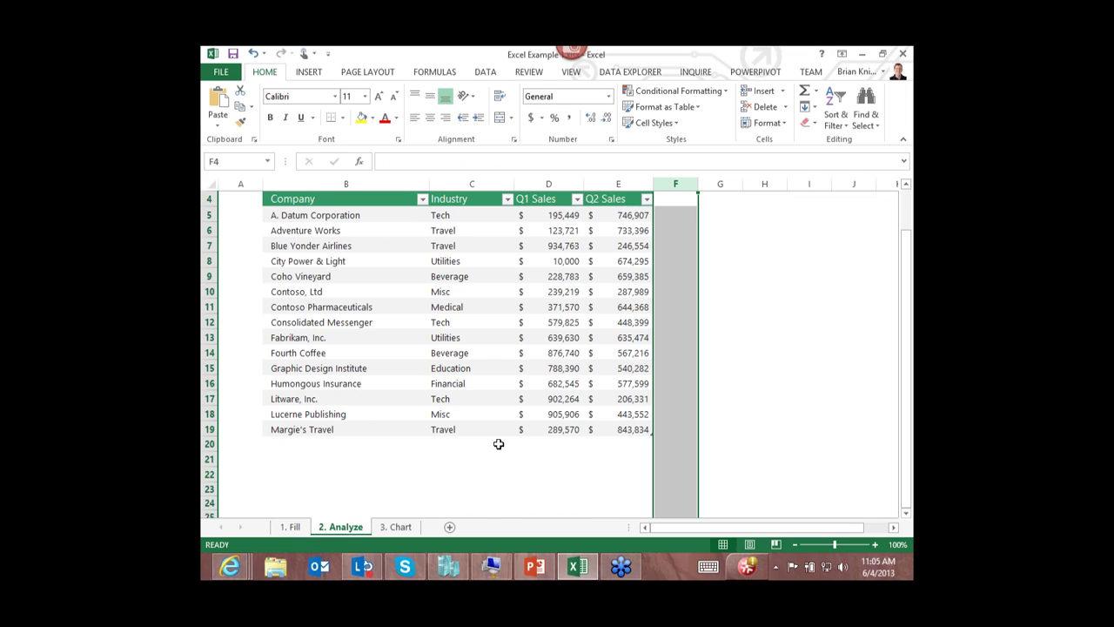
click(507, 419)
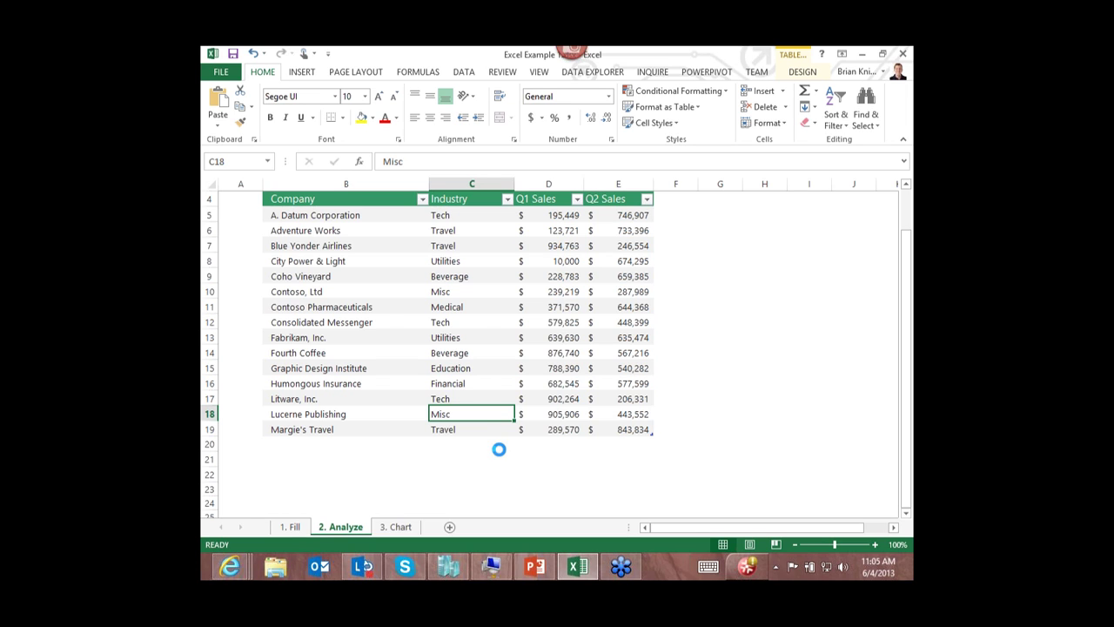
scroll(503, 429, down, 1)
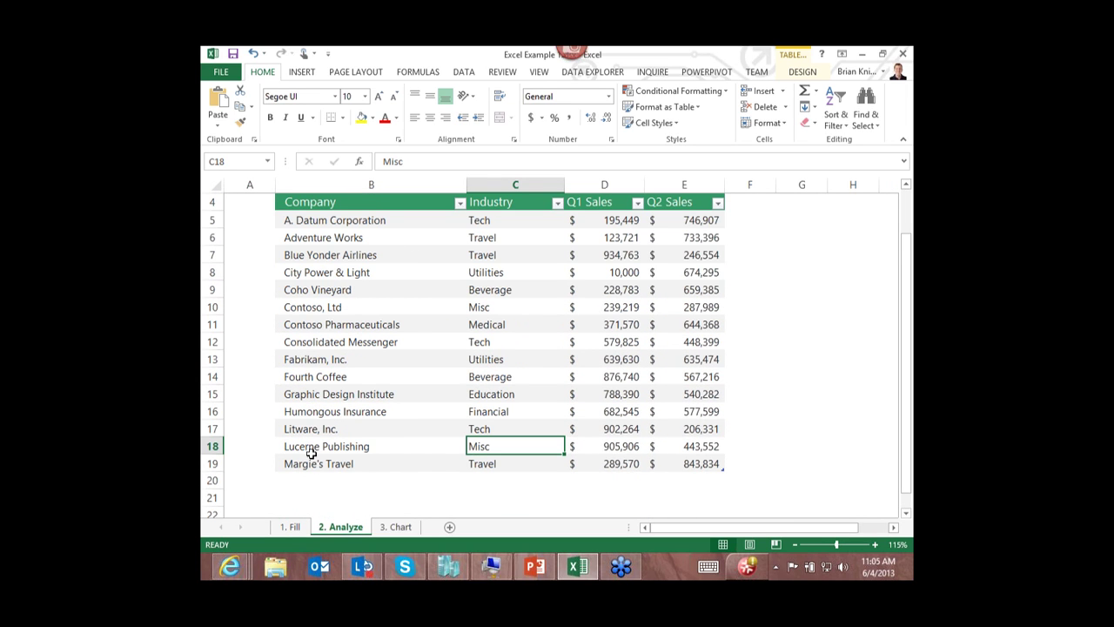
click(293, 526)
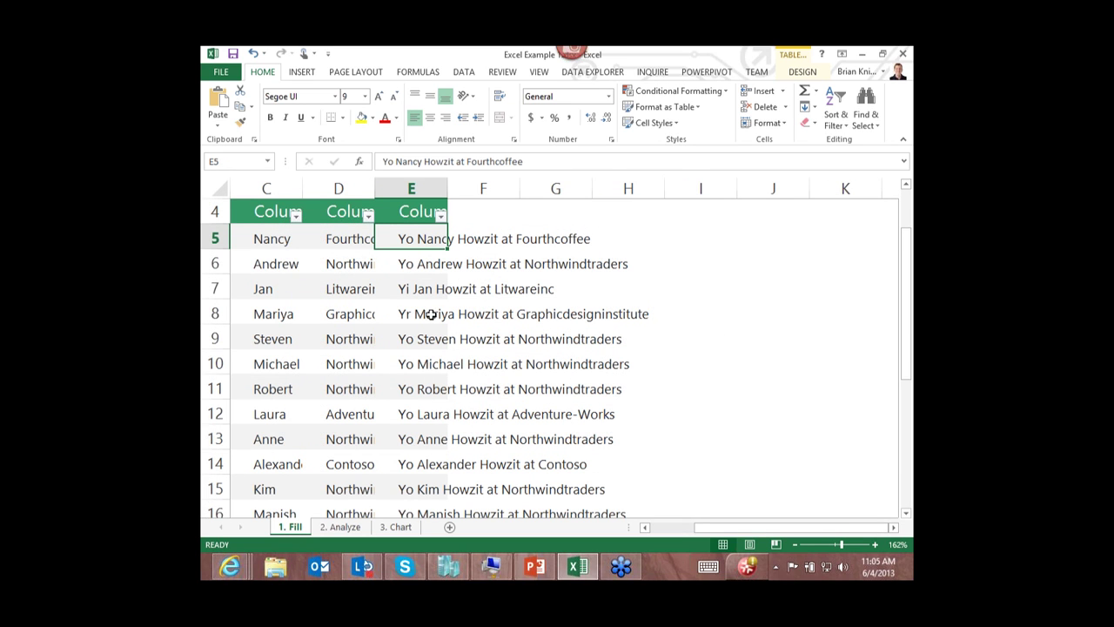
- Give the Email table a black and grey banded Medium style, then return to 2. Analyze
drag(426, 313, 486, 278)
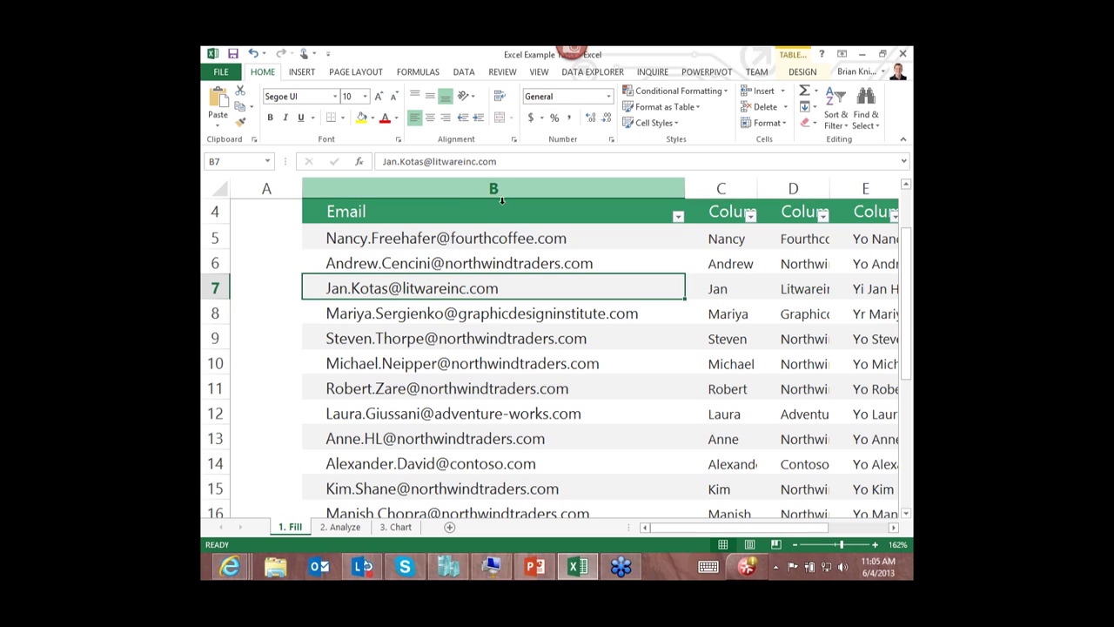
click(687, 107)
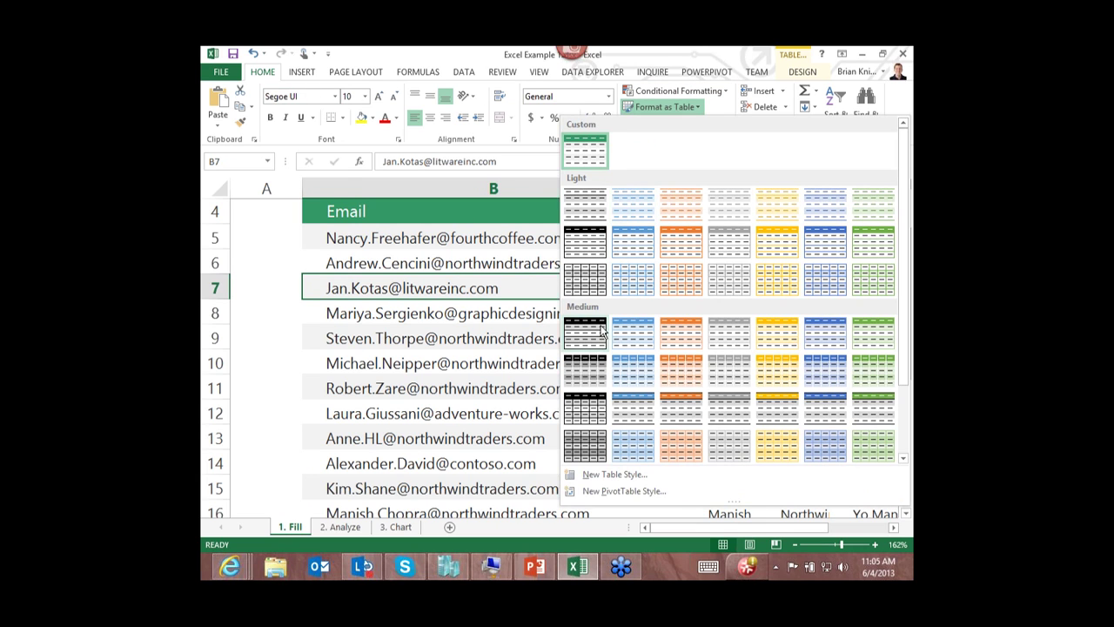
key(Escape)
click(552, 363)
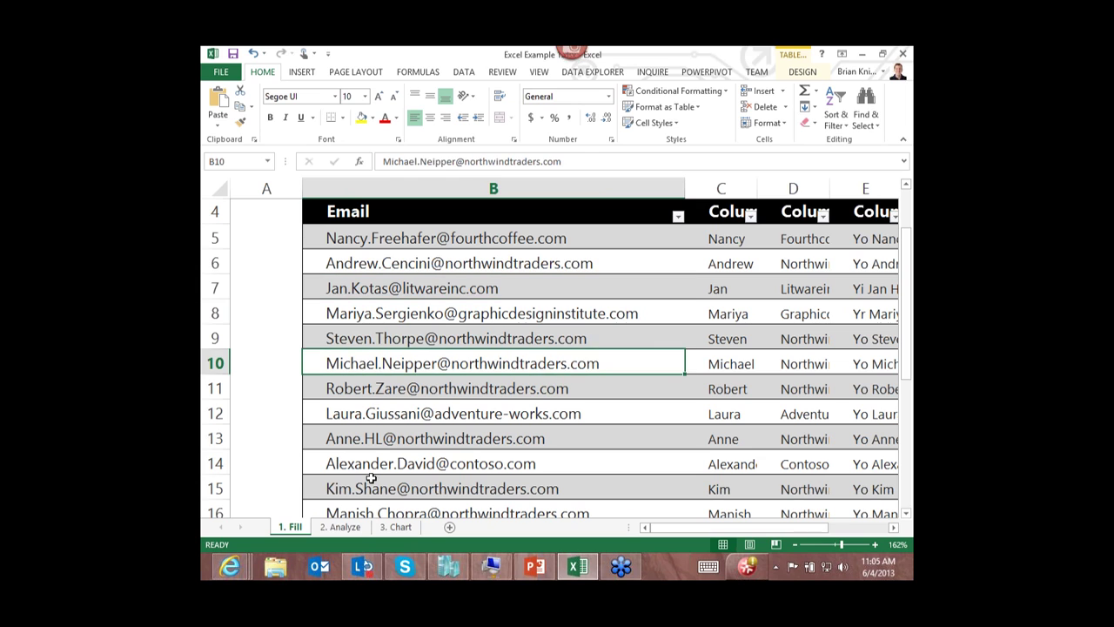
click(320, 532)
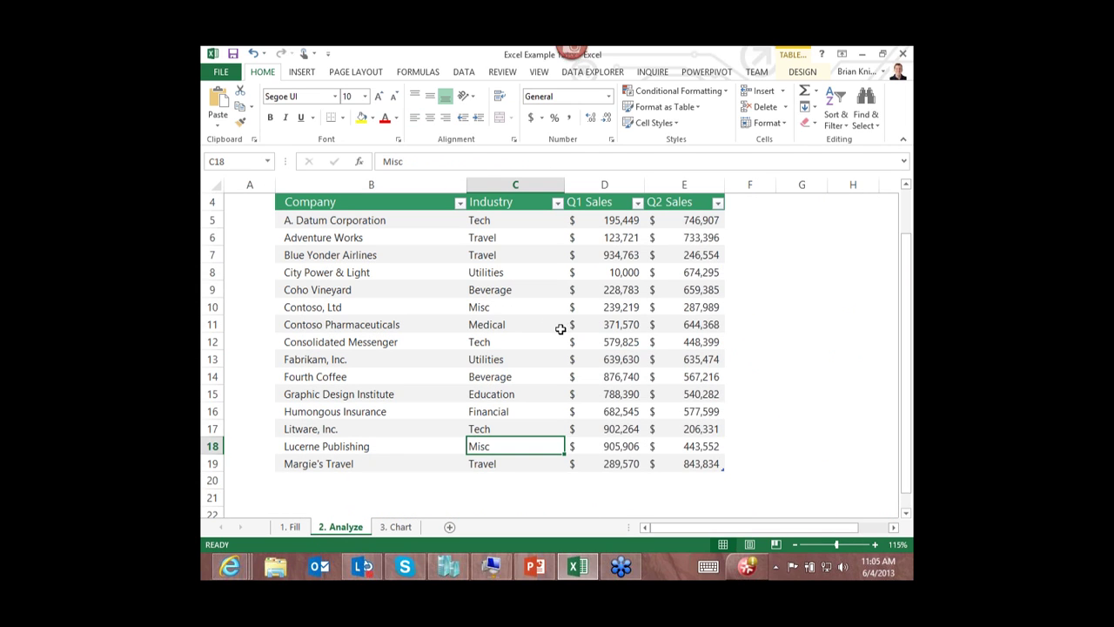
- Select the Q1 and Q2 Sales figures in D5:E19 and show the Quick Analysis options
click(600, 339)
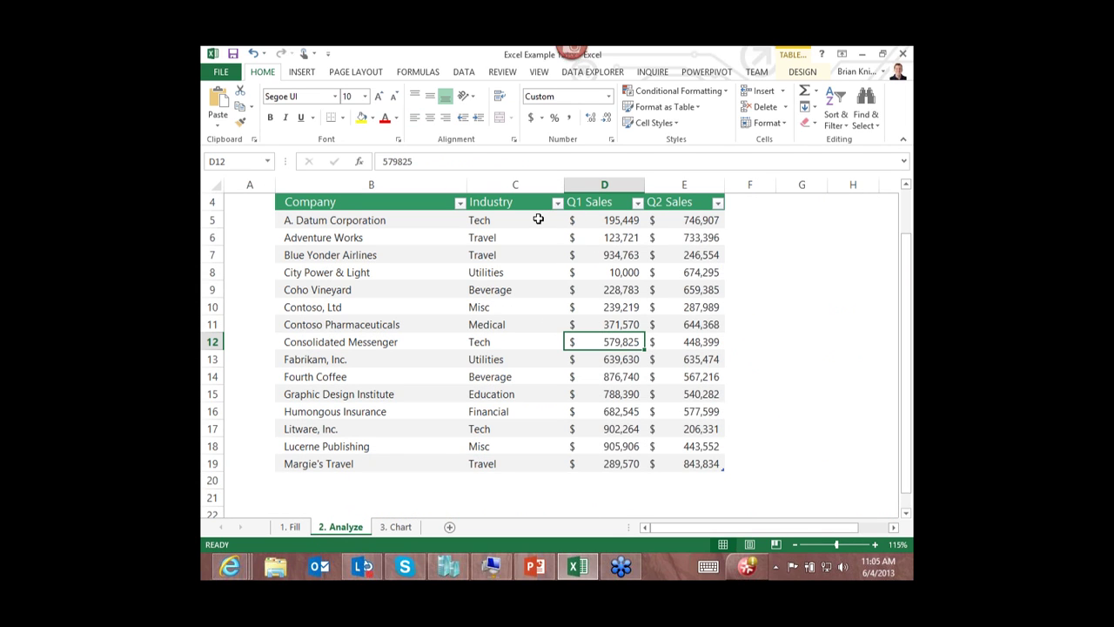
drag(589, 218, 671, 462)
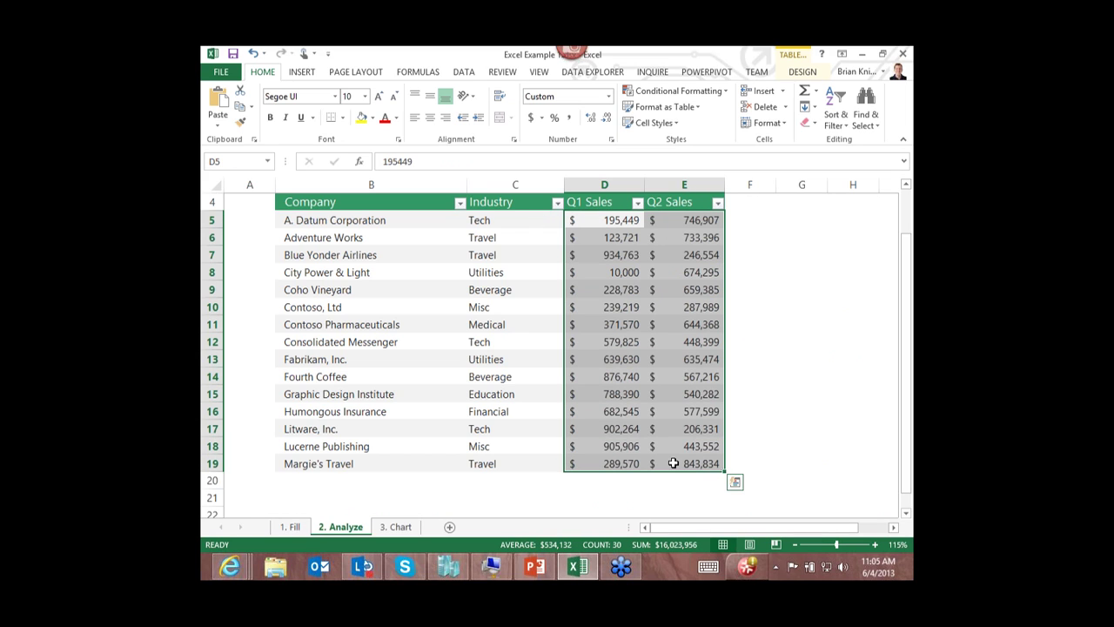
click(735, 484)
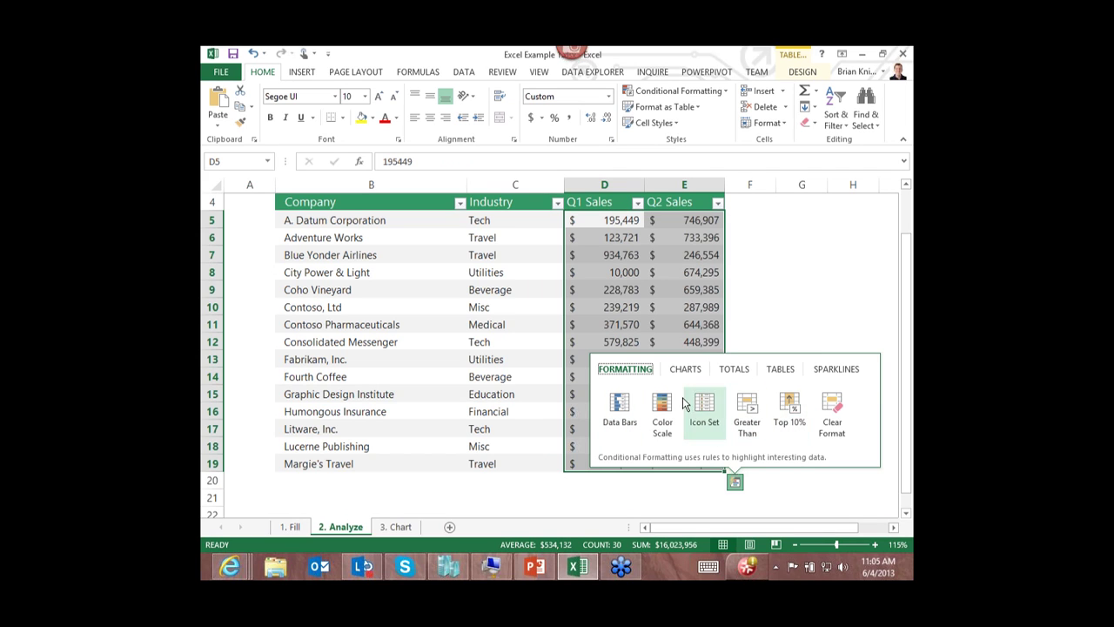
- Try a Quick Analysis Sum column for the sales rows, then undo it
click(733, 373)
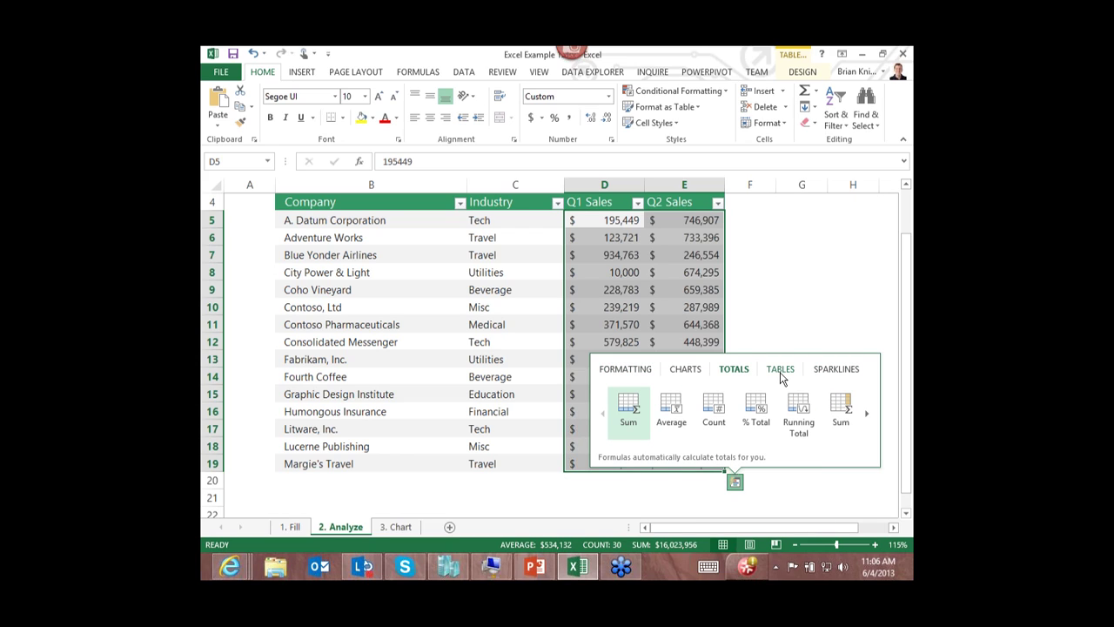
click(842, 407)
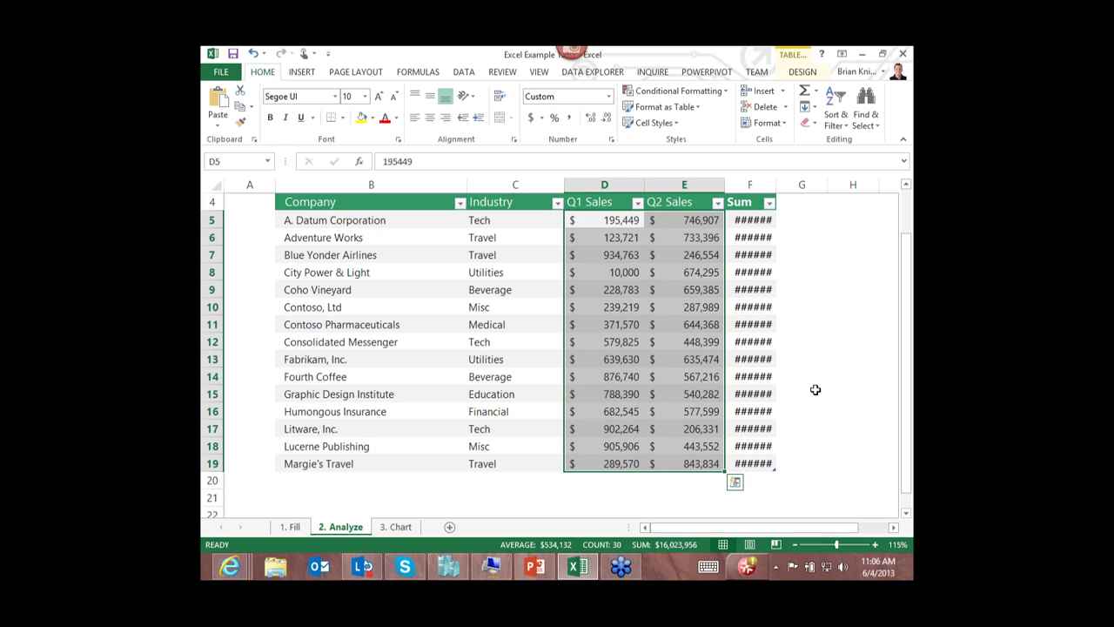
key(ctrl+z)
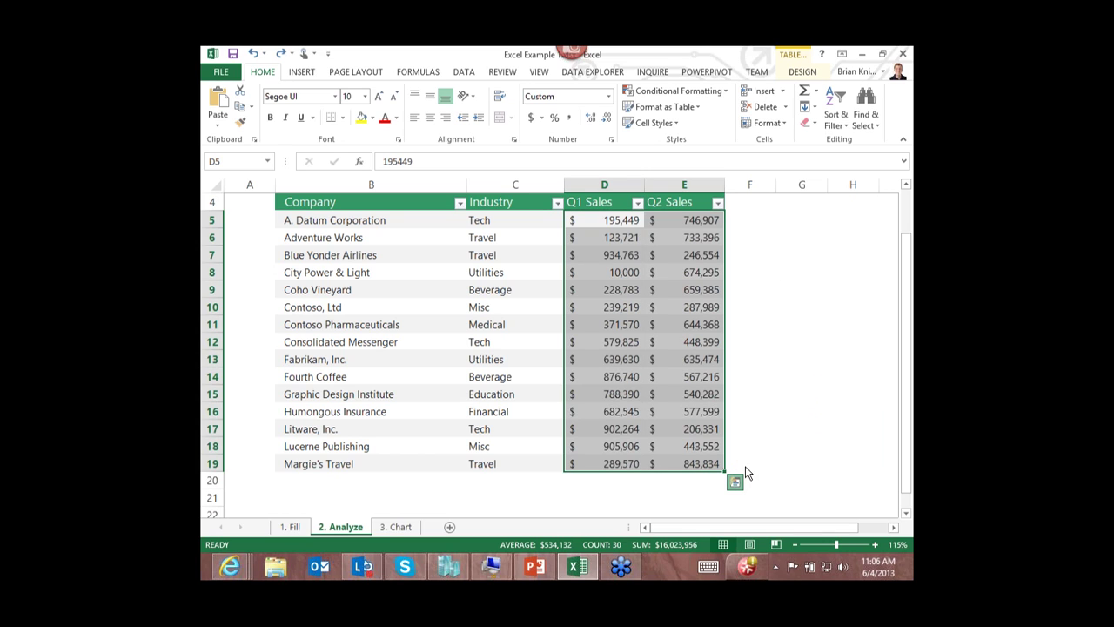
- Add a % Total column from the Quick Analysis Totals options
click(736, 481)
click(733, 368)
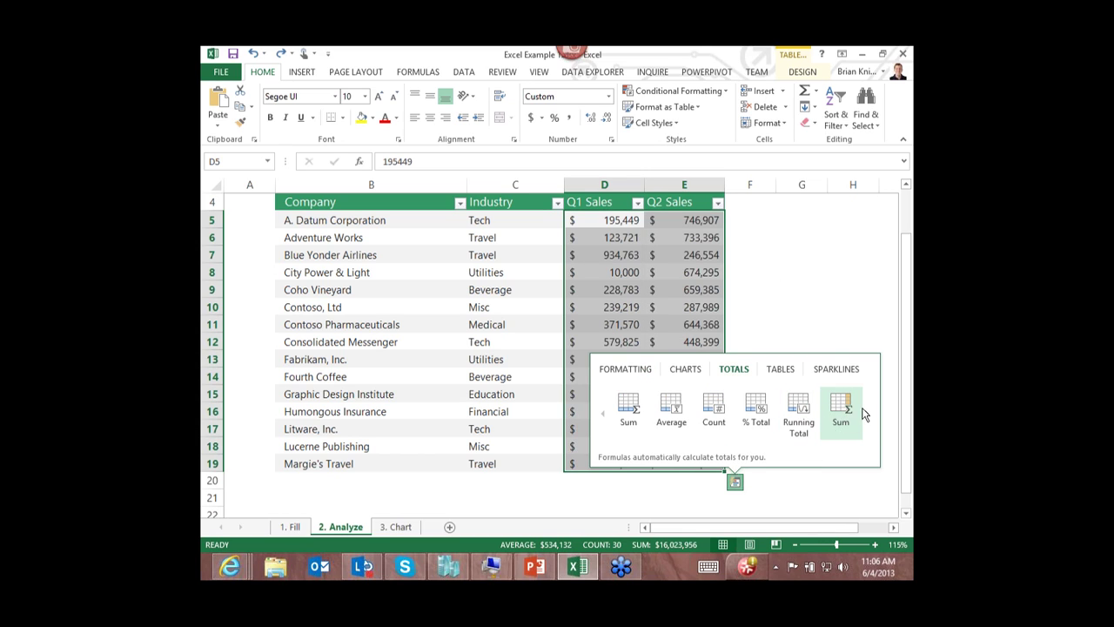
click(867, 414)
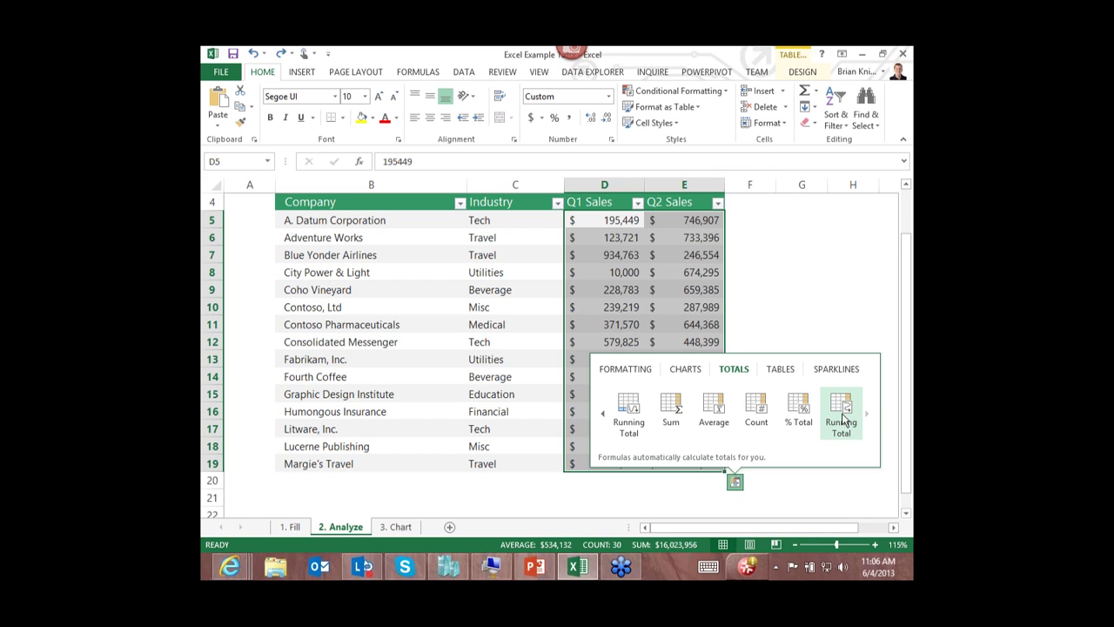
click(798, 416)
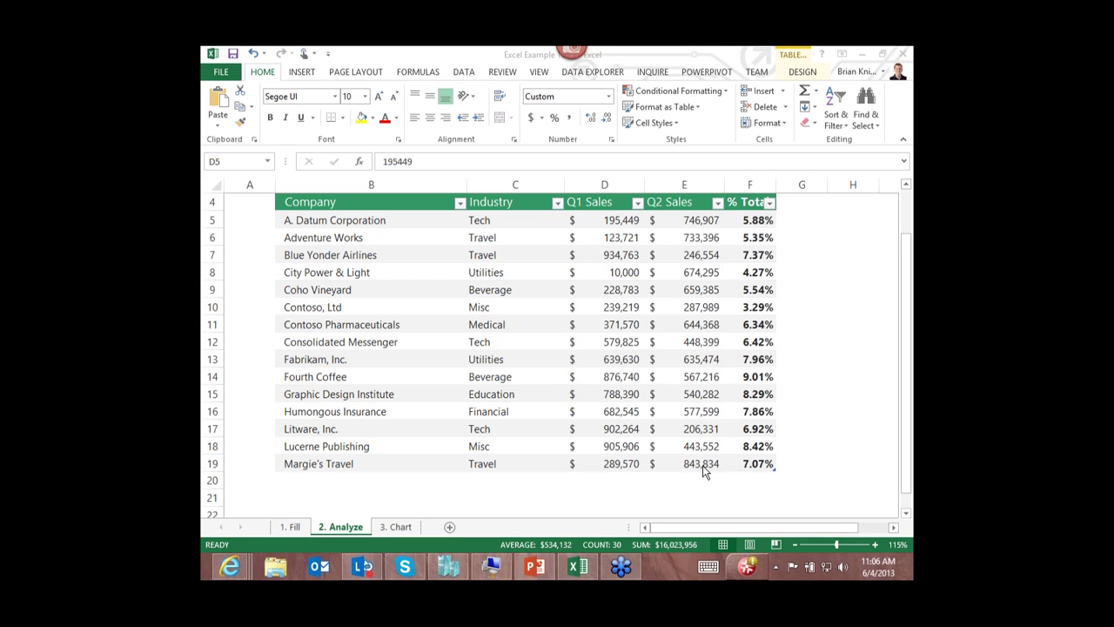
- Add Quick Analysis line sparklines to the % Total cells F5:F19, then select E15
click(735, 481)
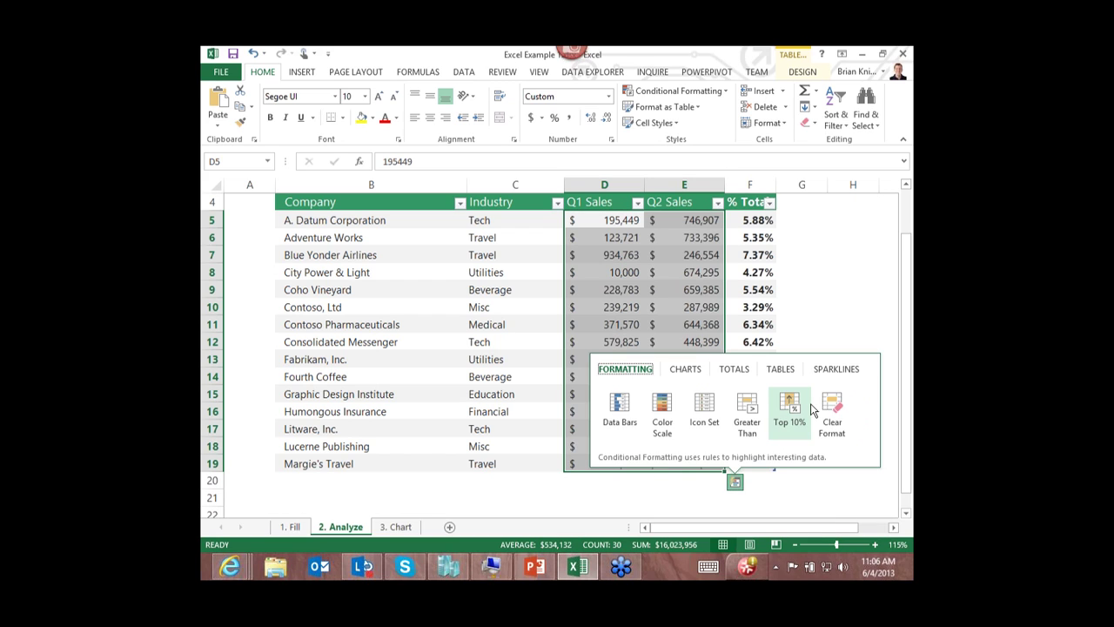
click(839, 369)
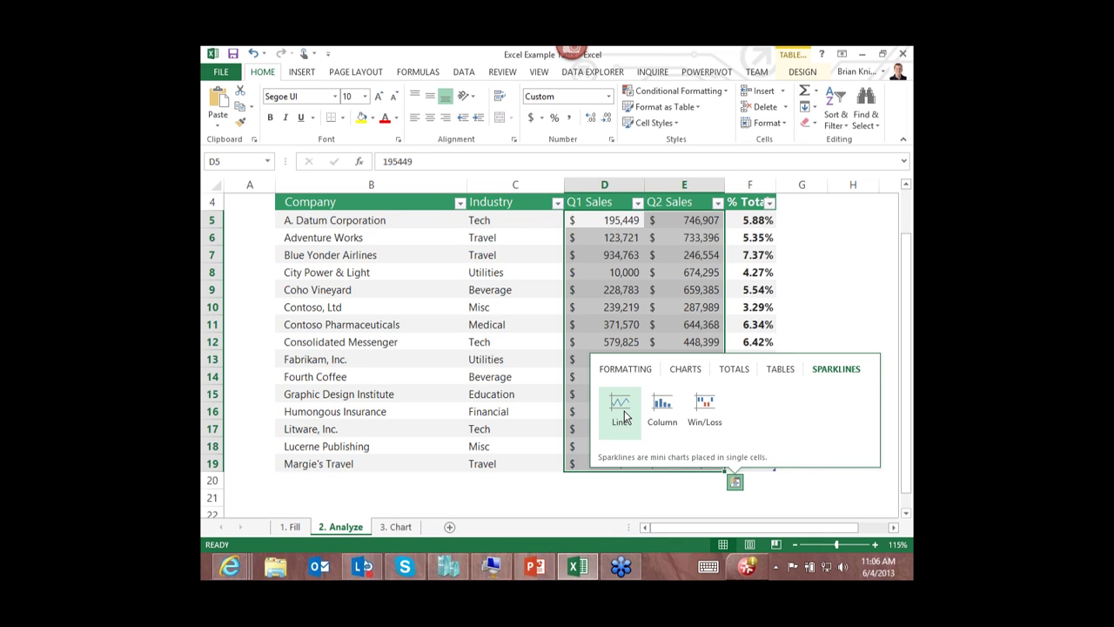
click(621, 409)
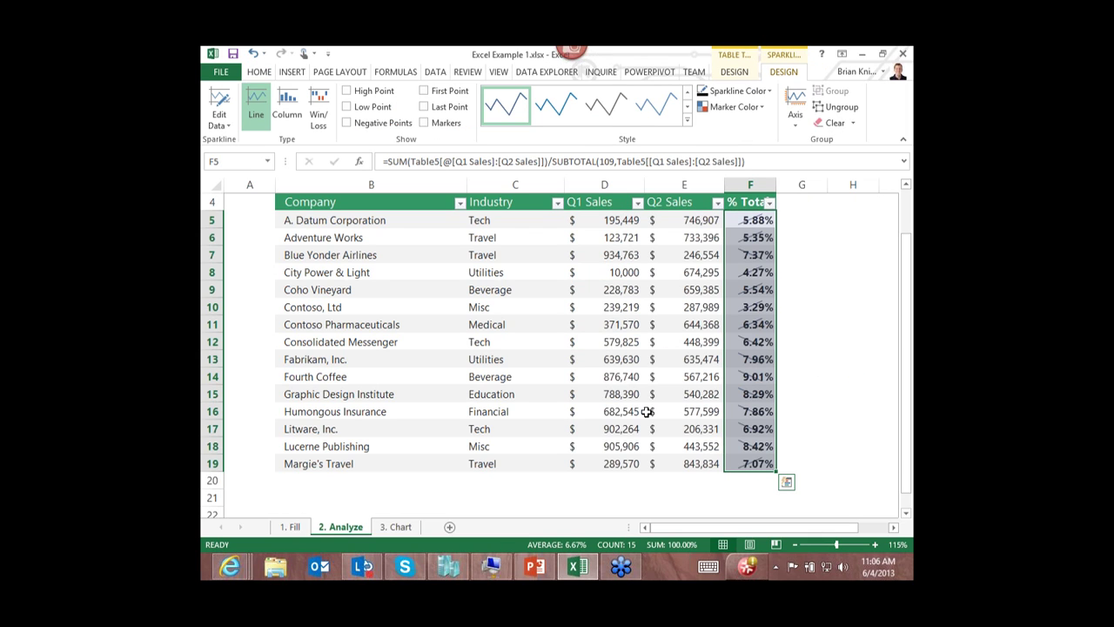
click(671, 399)
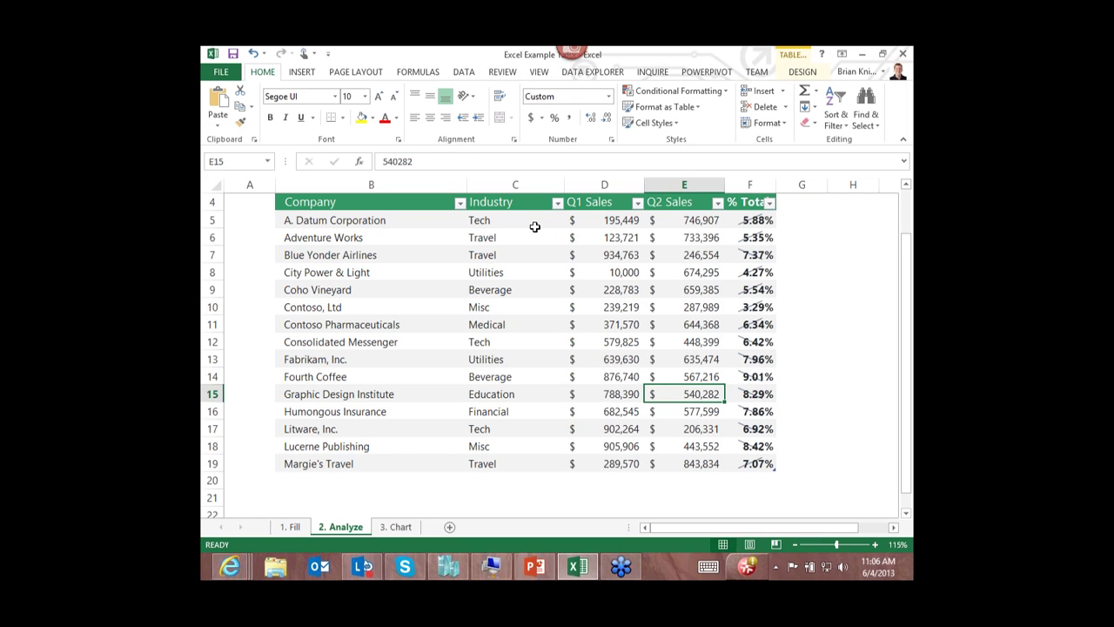
click(684, 221)
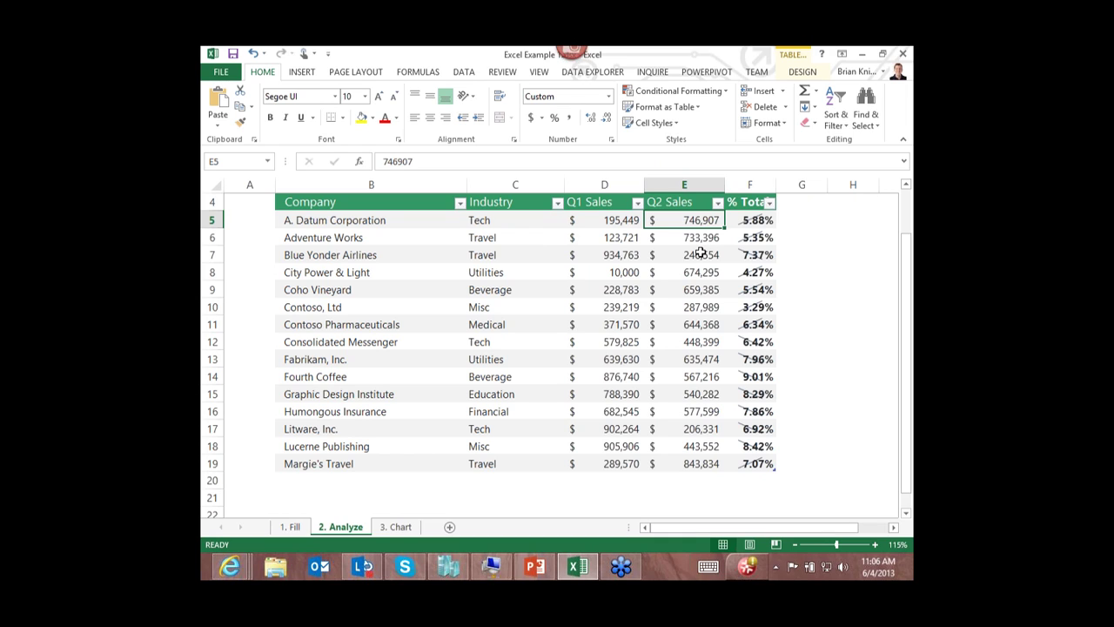
text(32000)
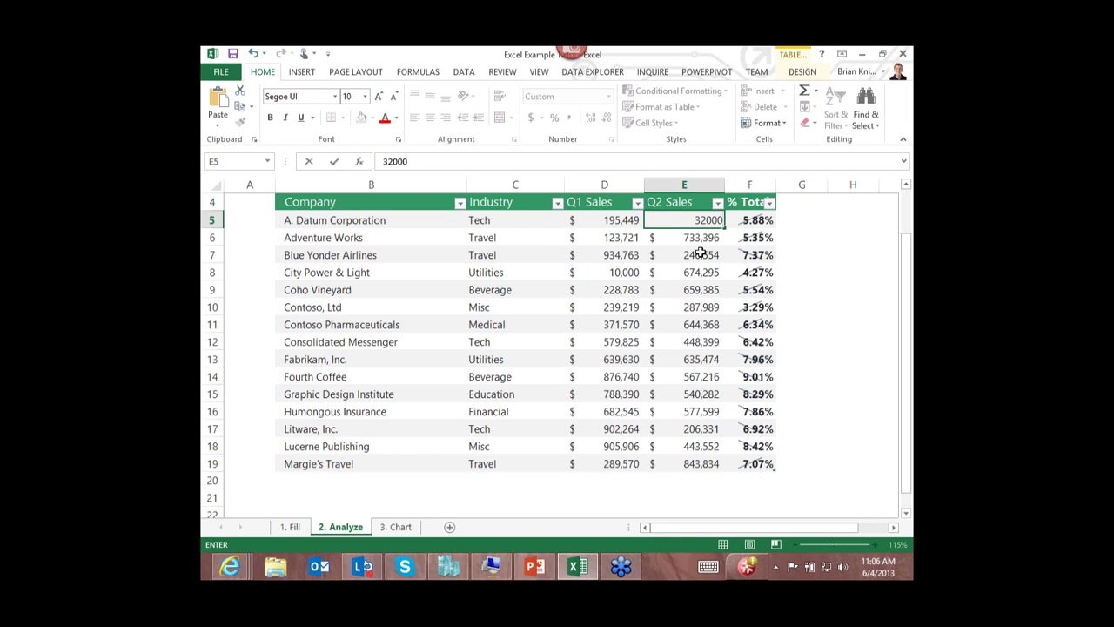
key(Return)
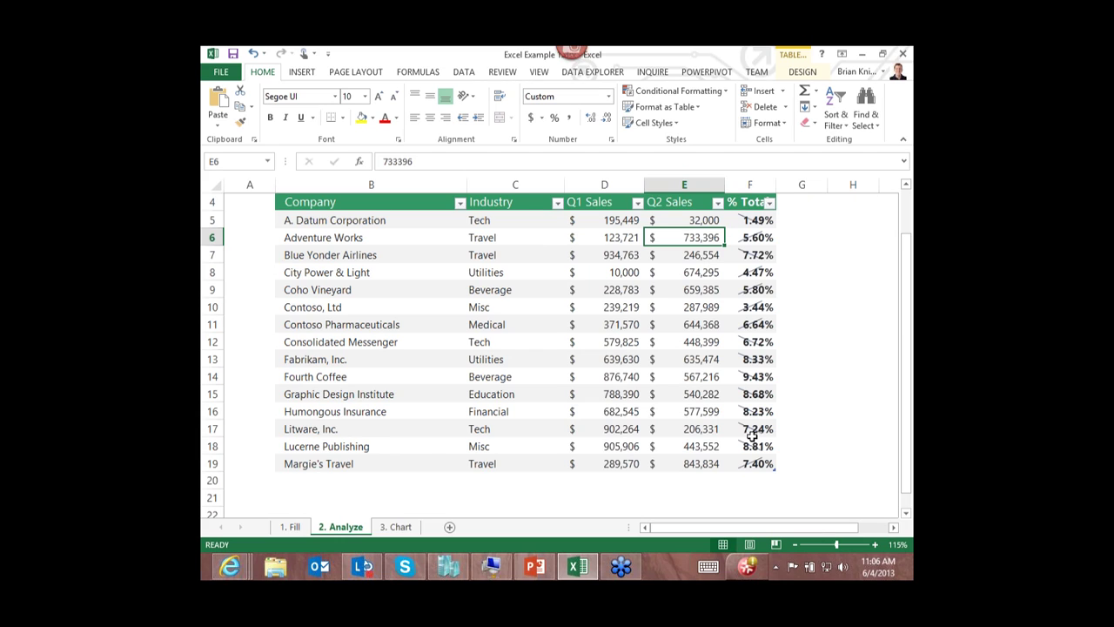
key(ctrl+z)
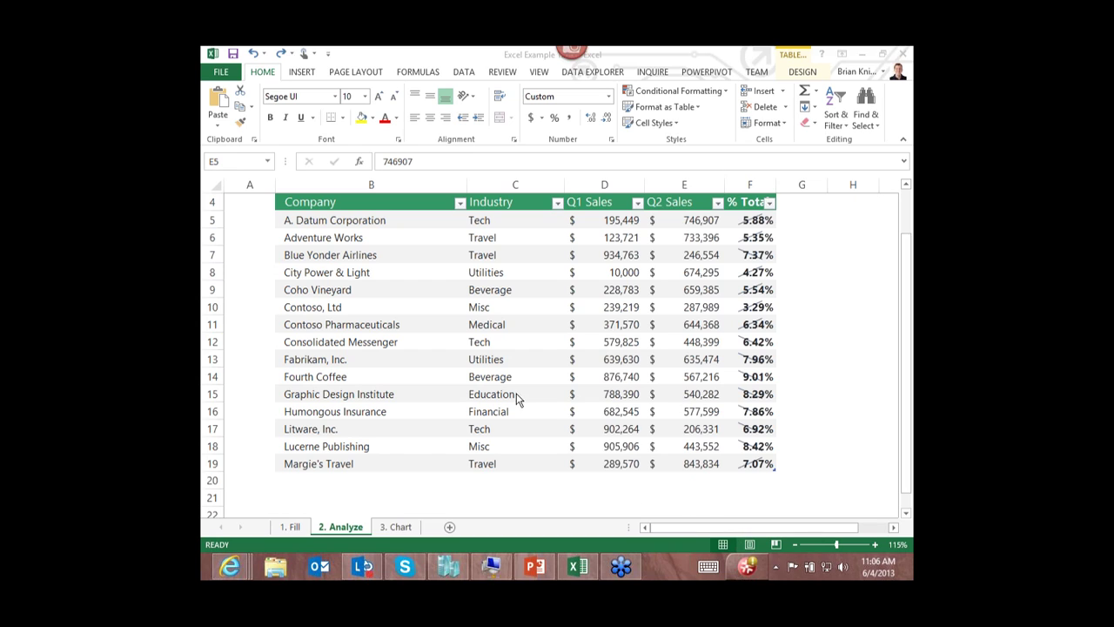
- Select A. Datum Corporation's row and insert the recommended Pie chart after previewing bar and column
click(365, 220)
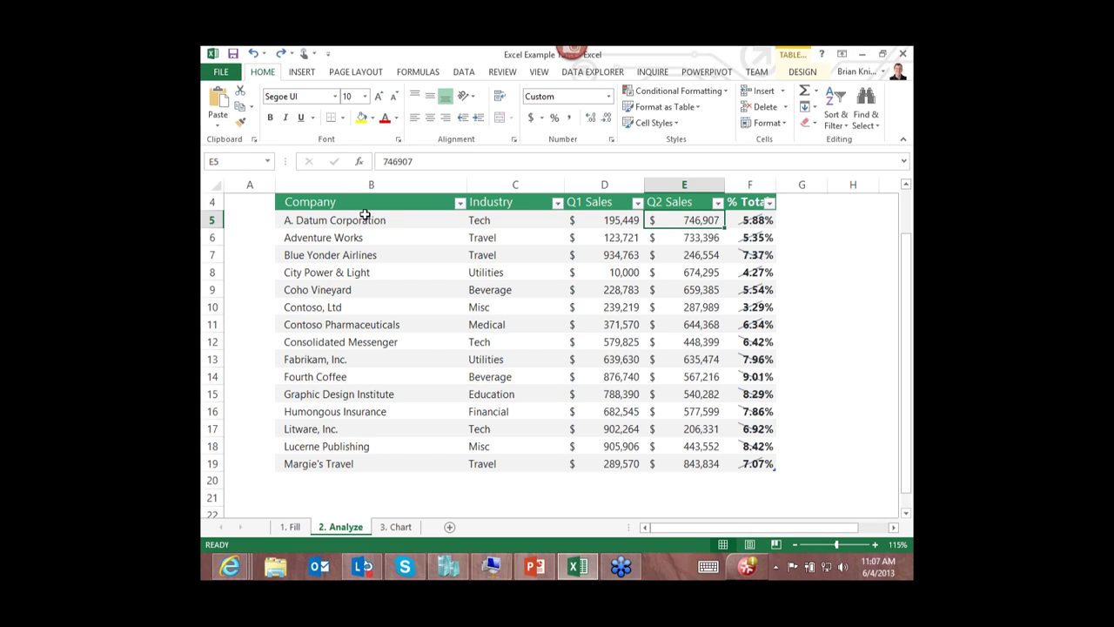
drag(366, 219, 681, 218)
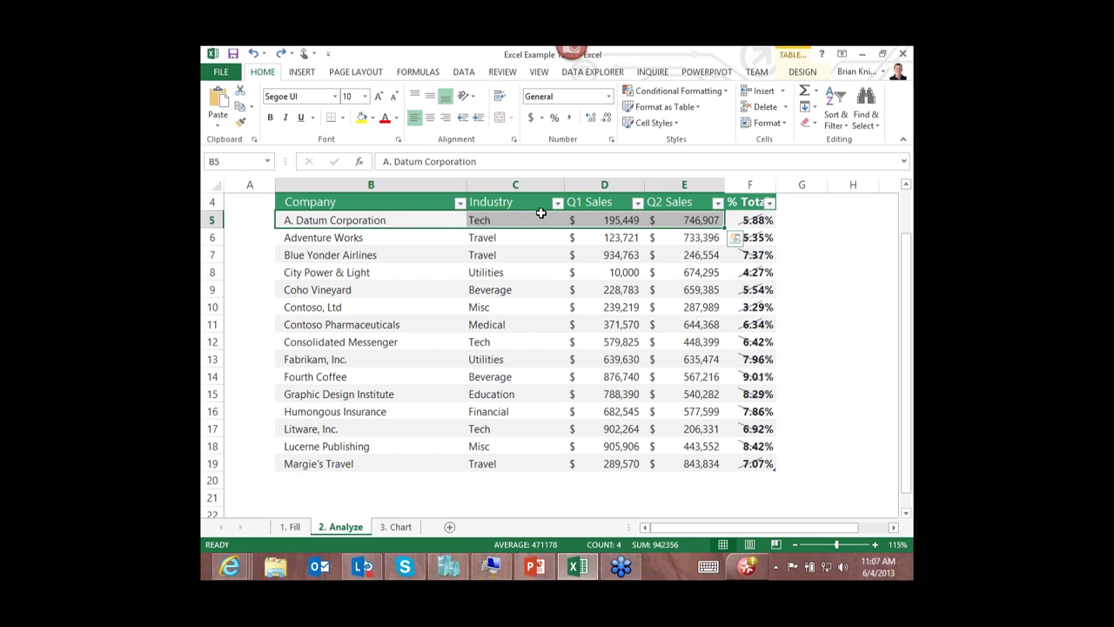
click(298, 73)
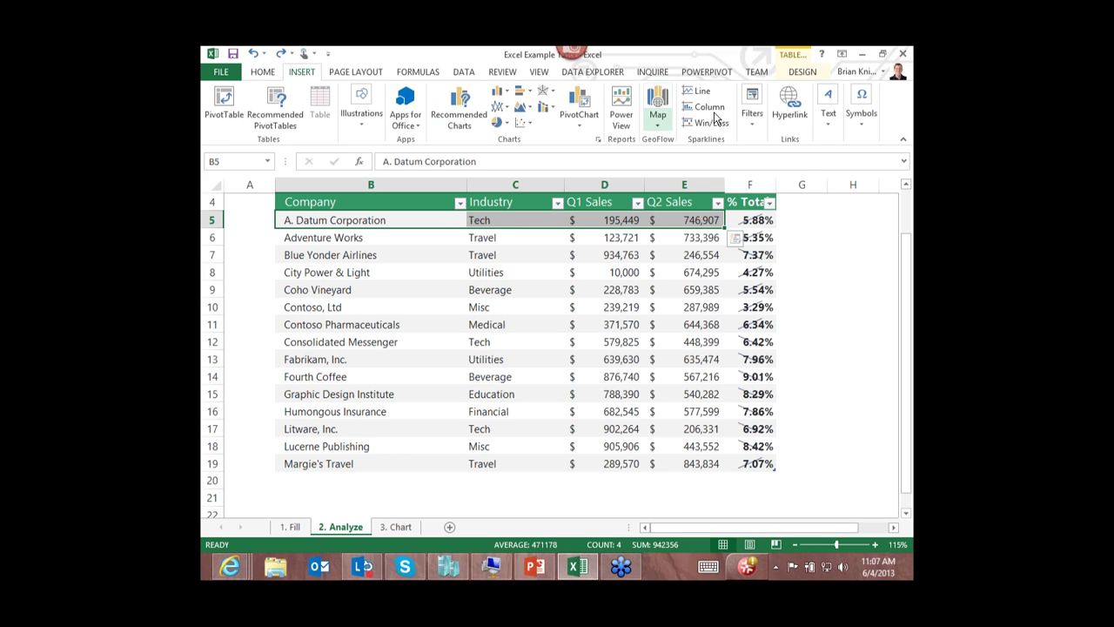
click(454, 115)
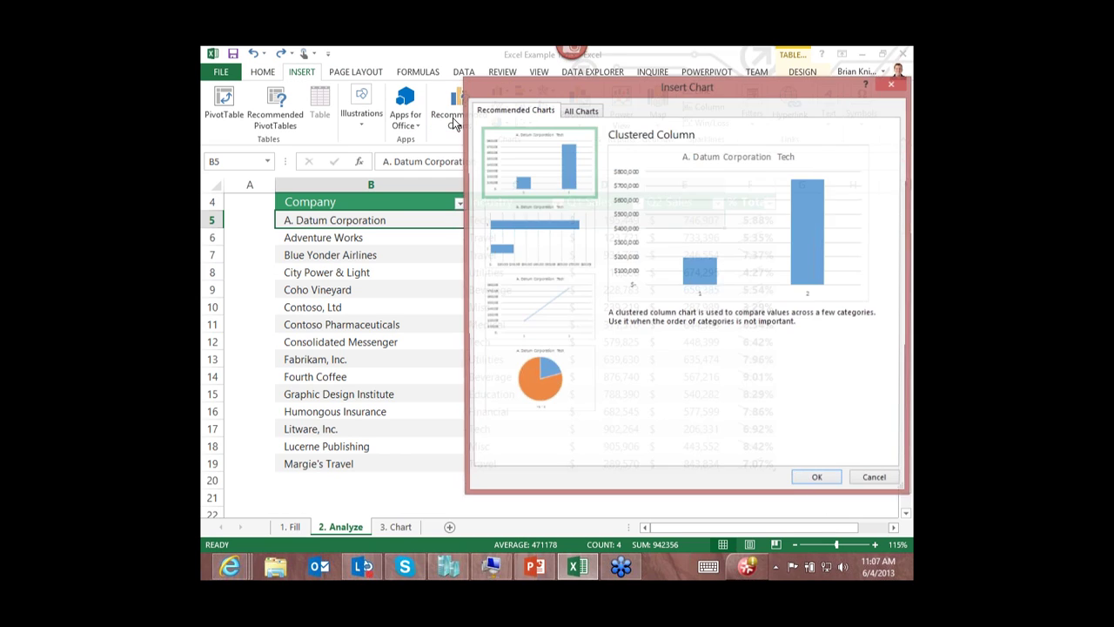
click(549, 376)
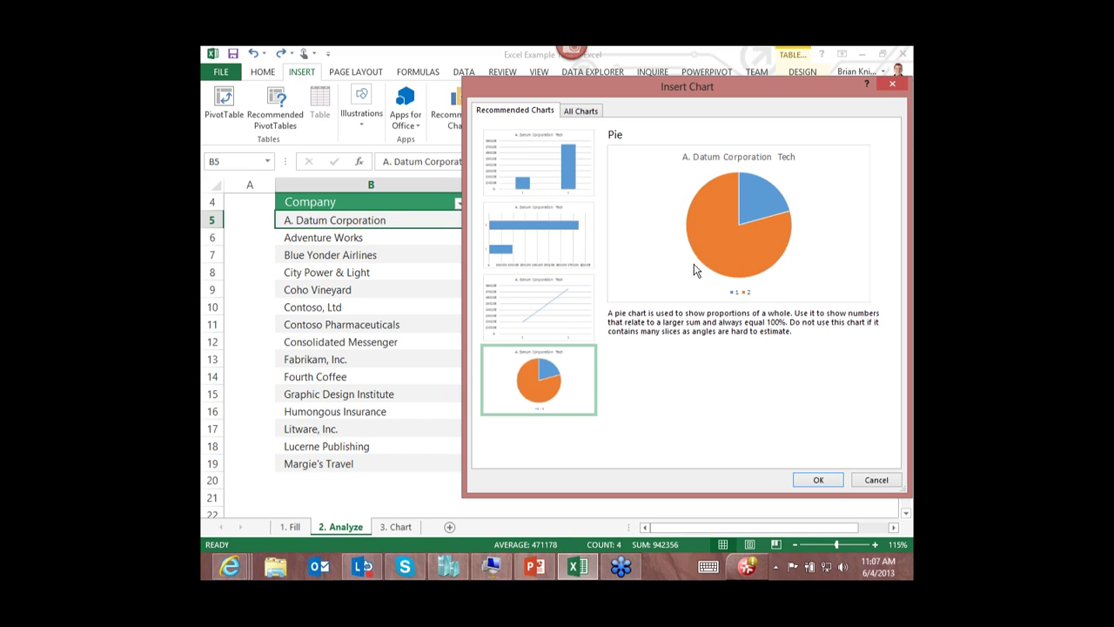
click(571, 245)
click(554, 171)
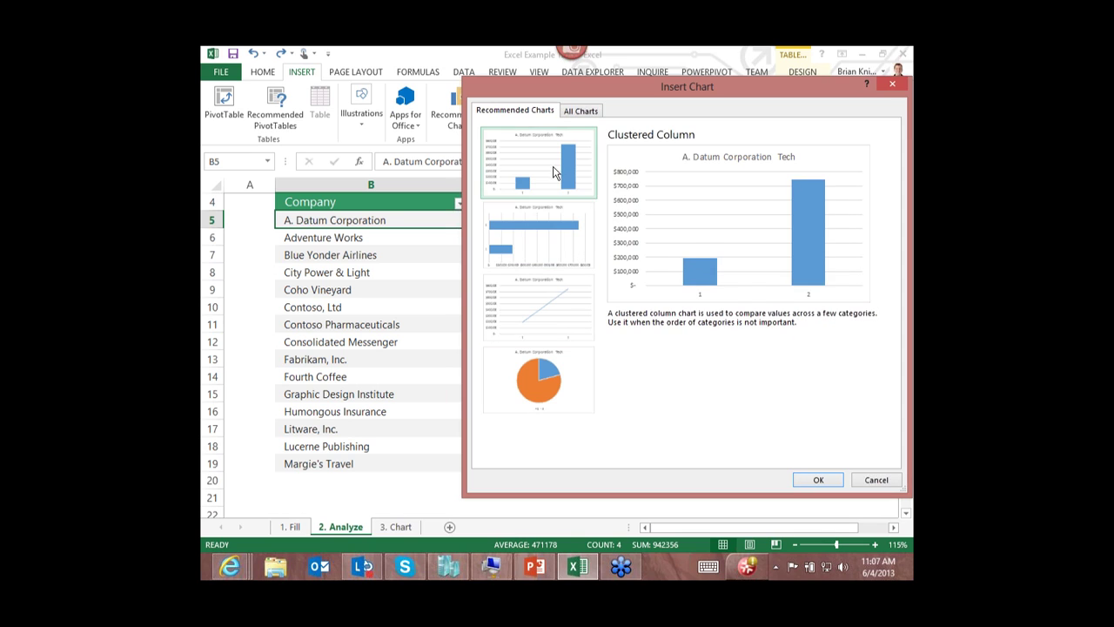
click(558, 384)
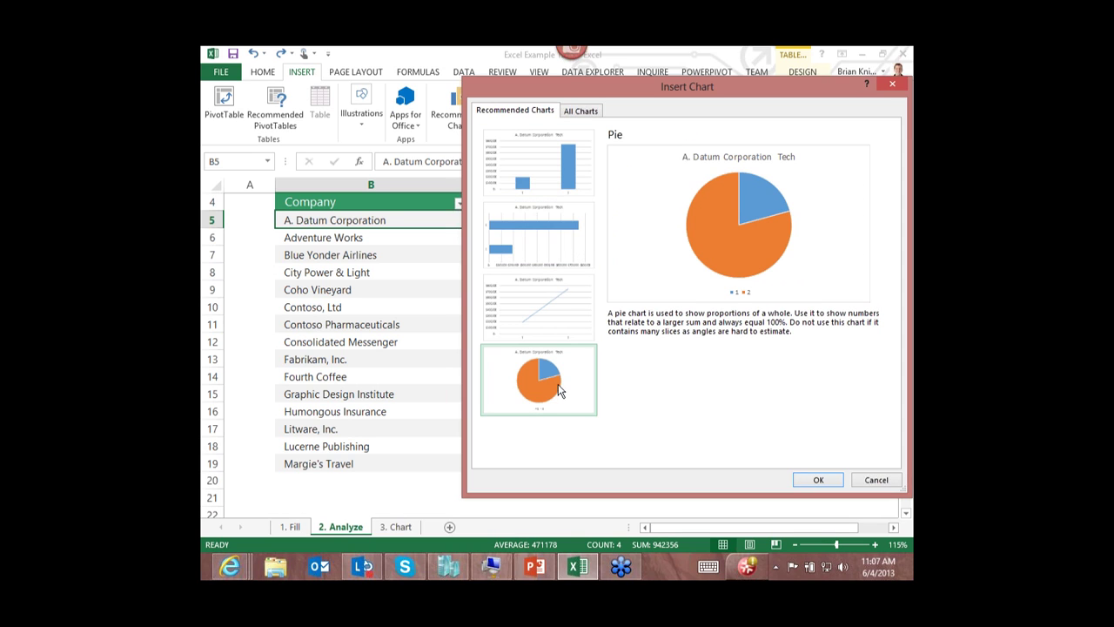
click(818, 481)
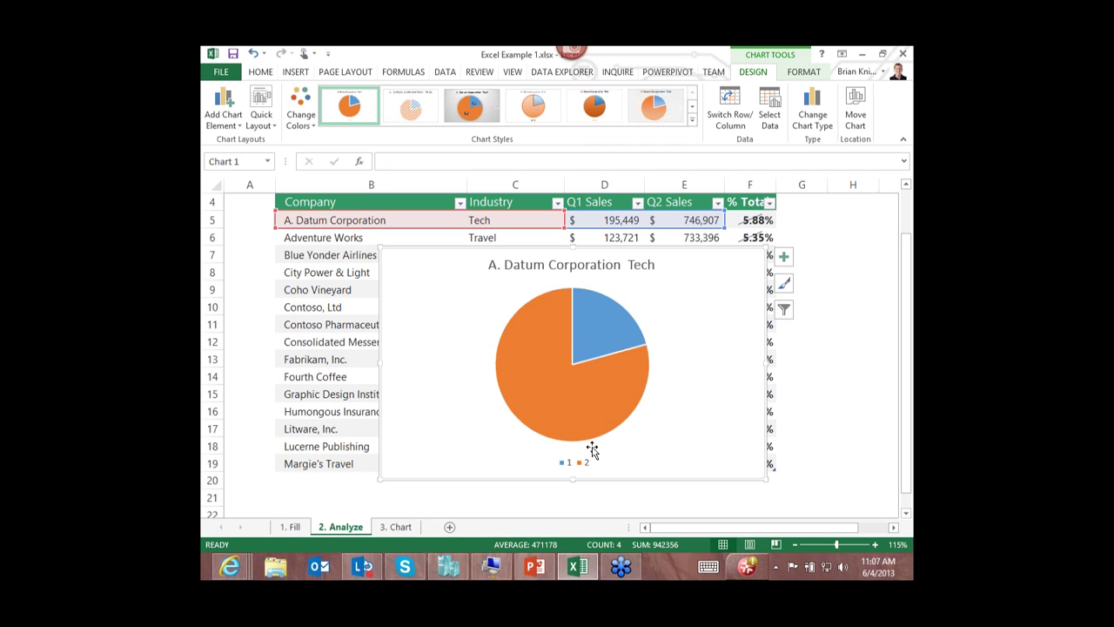
- Apply the blue chart style with percentage labels and drag the chart further right
mouse_move(533, 329)
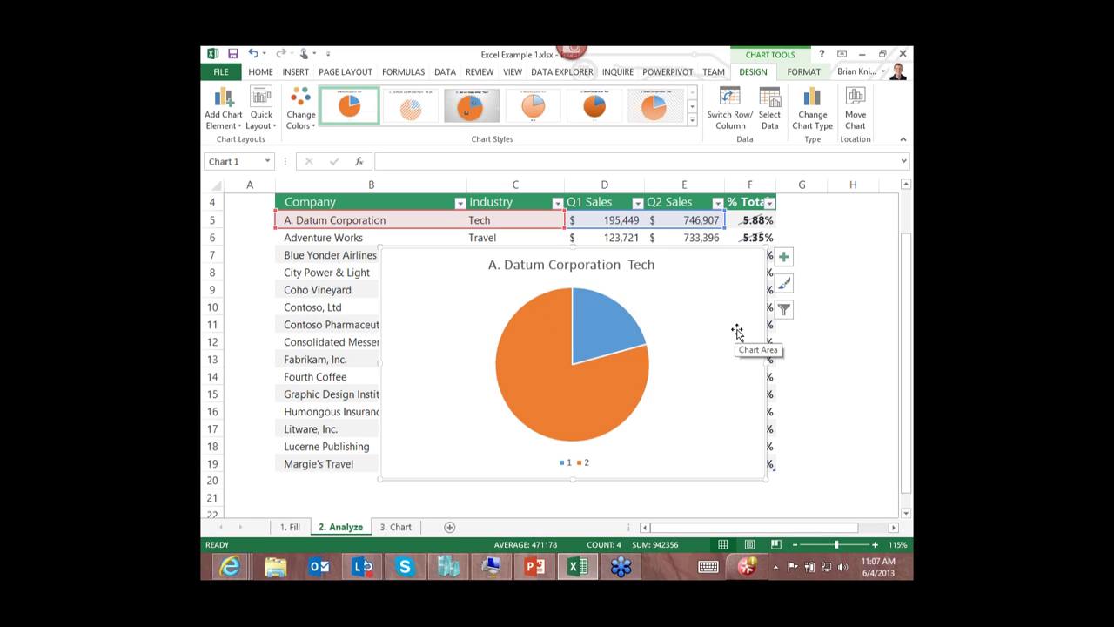
click(784, 287)
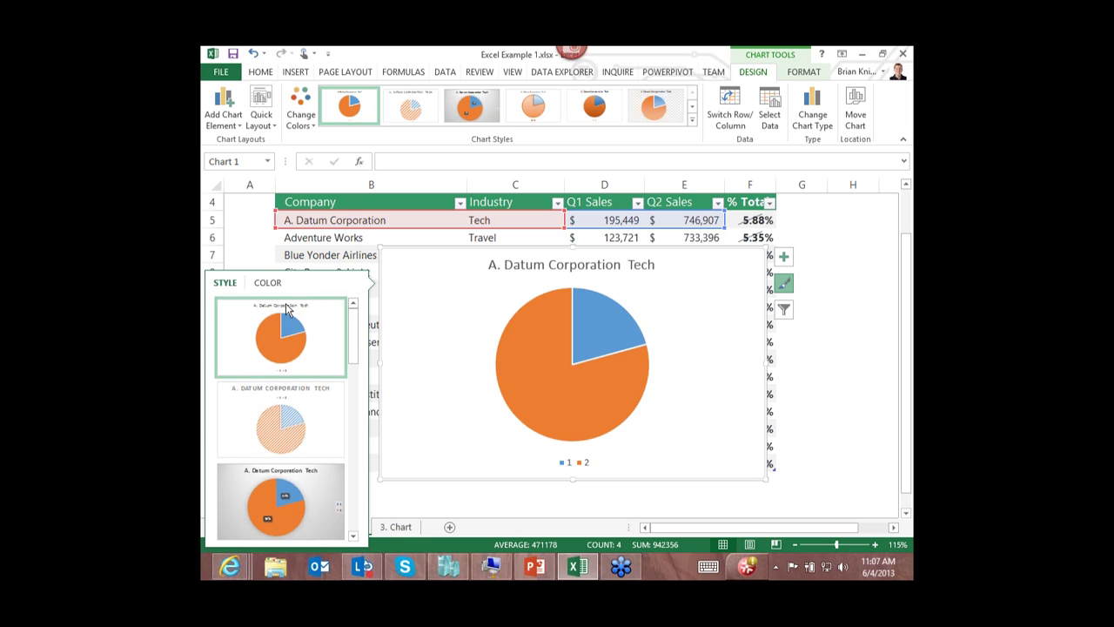
drag(354, 343, 361, 489)
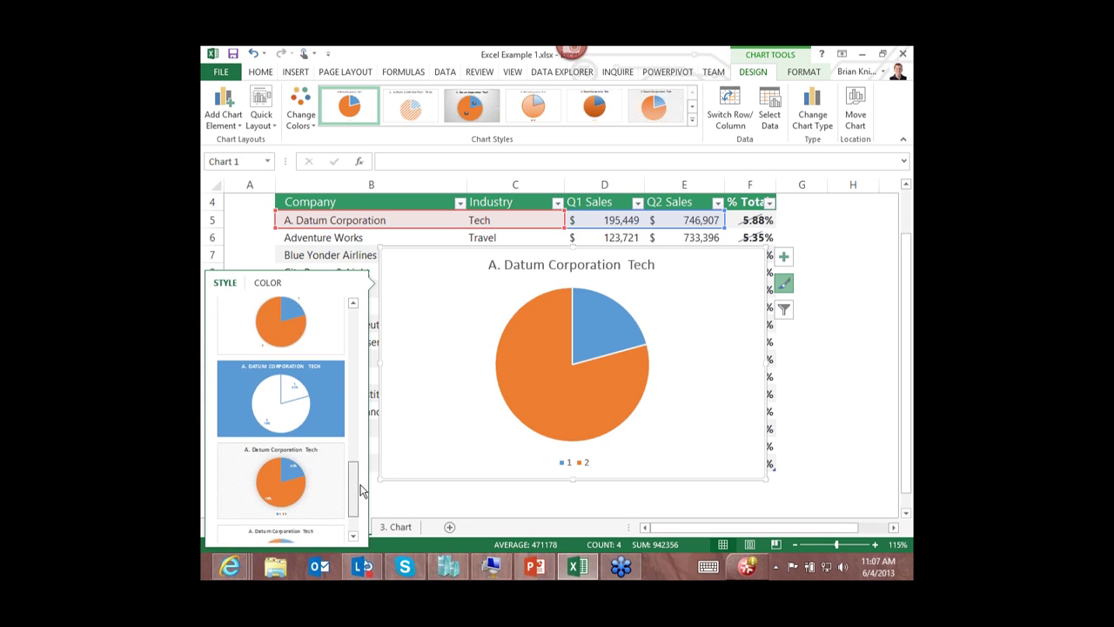
click(301, 405)
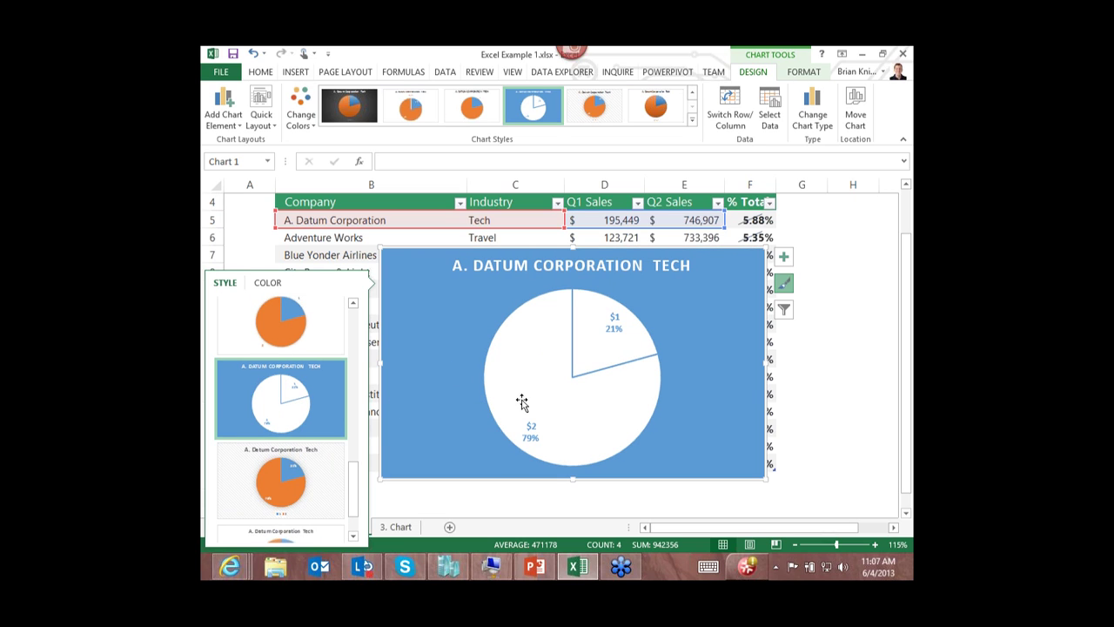
click(794, 401)
click(794, 401)
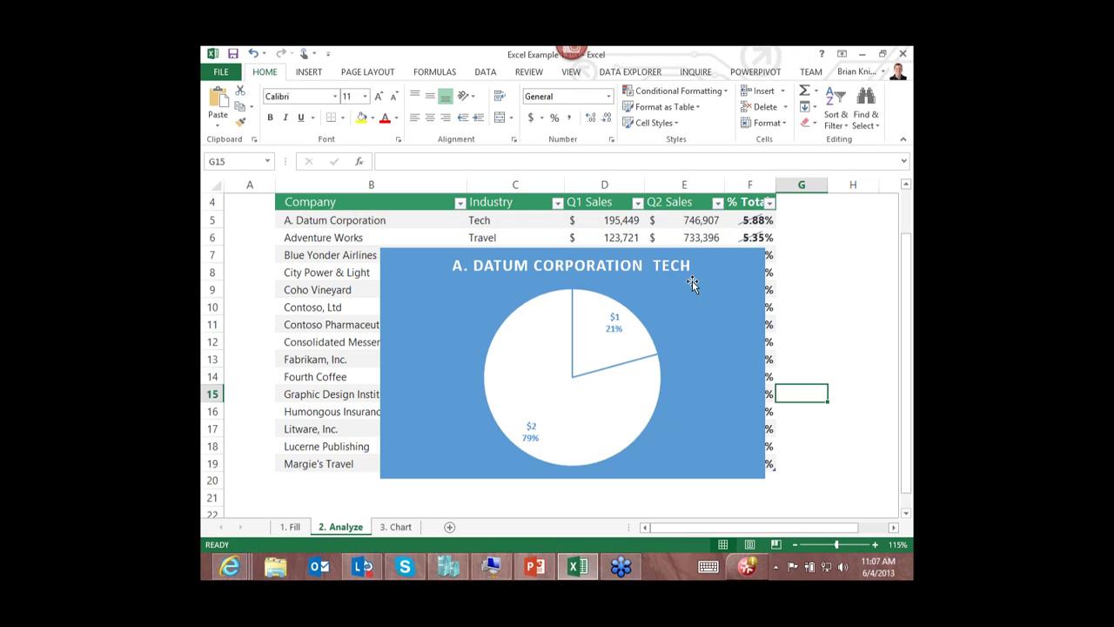
drag(691, 281, 766, 283)
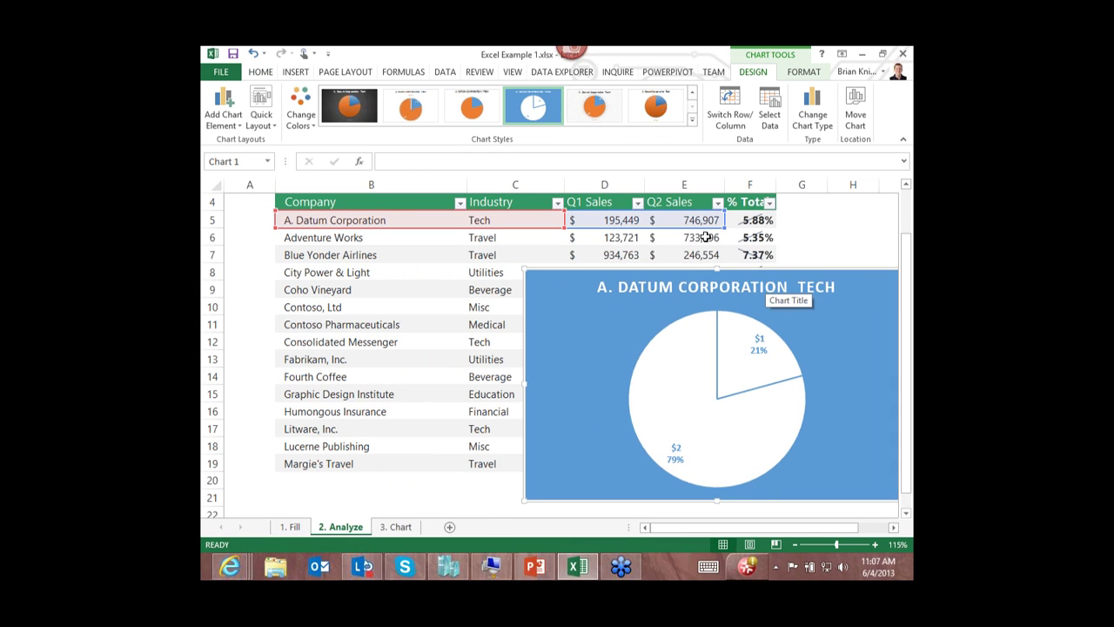
- Keep the blue-background chart style, cancel closing the workbook, and return to 1. Fill
click(690, 122)
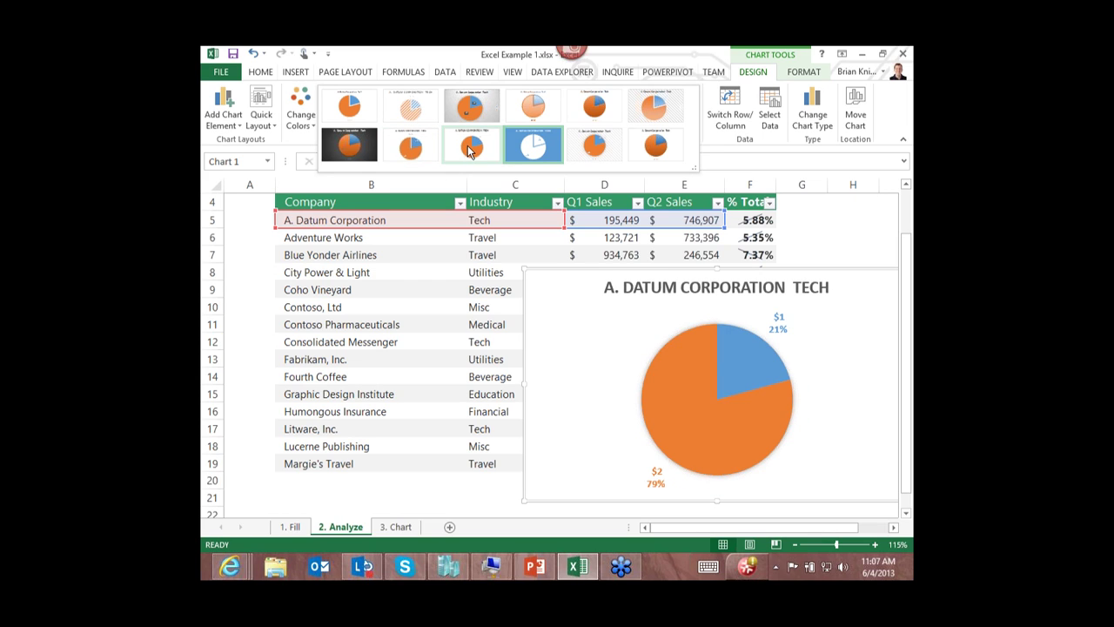
click(532, 146)
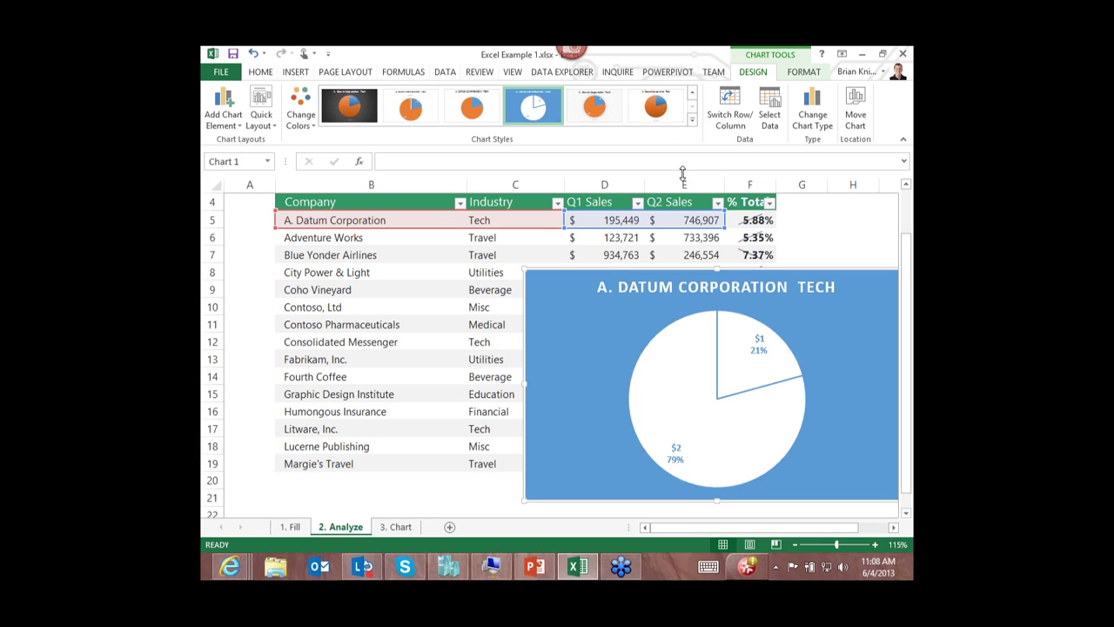
click(902, 53)
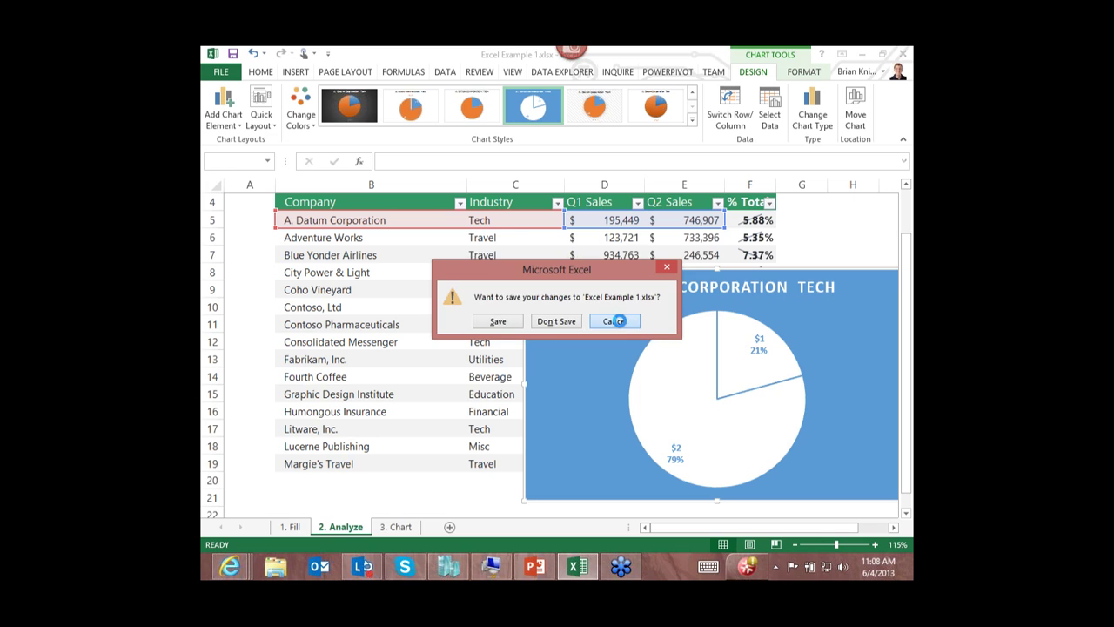
click(616, 319)
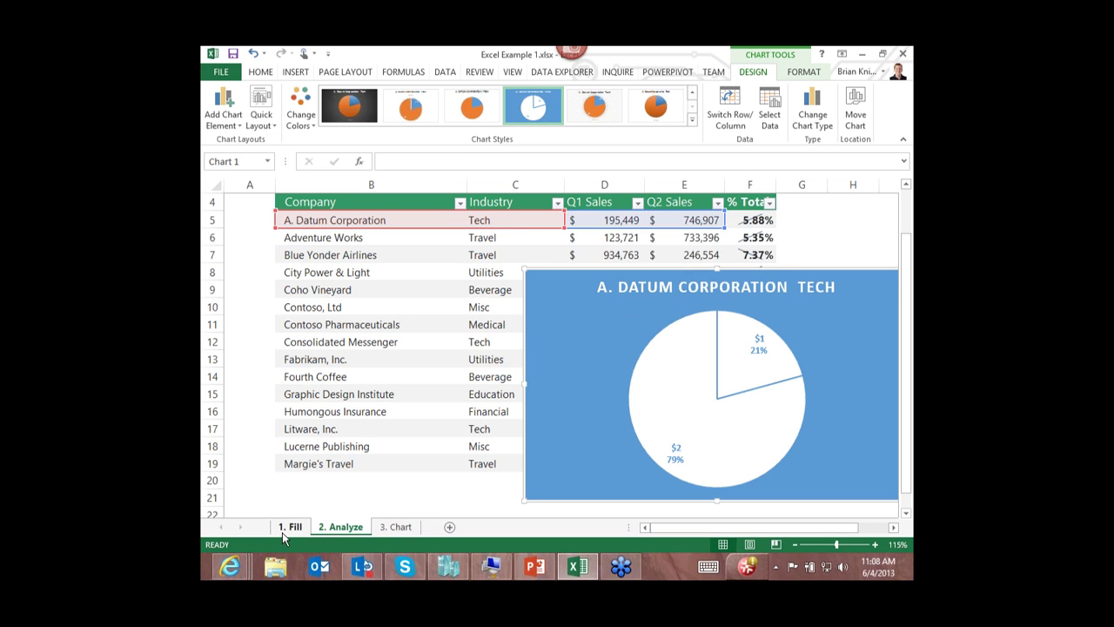
click(289, 526)
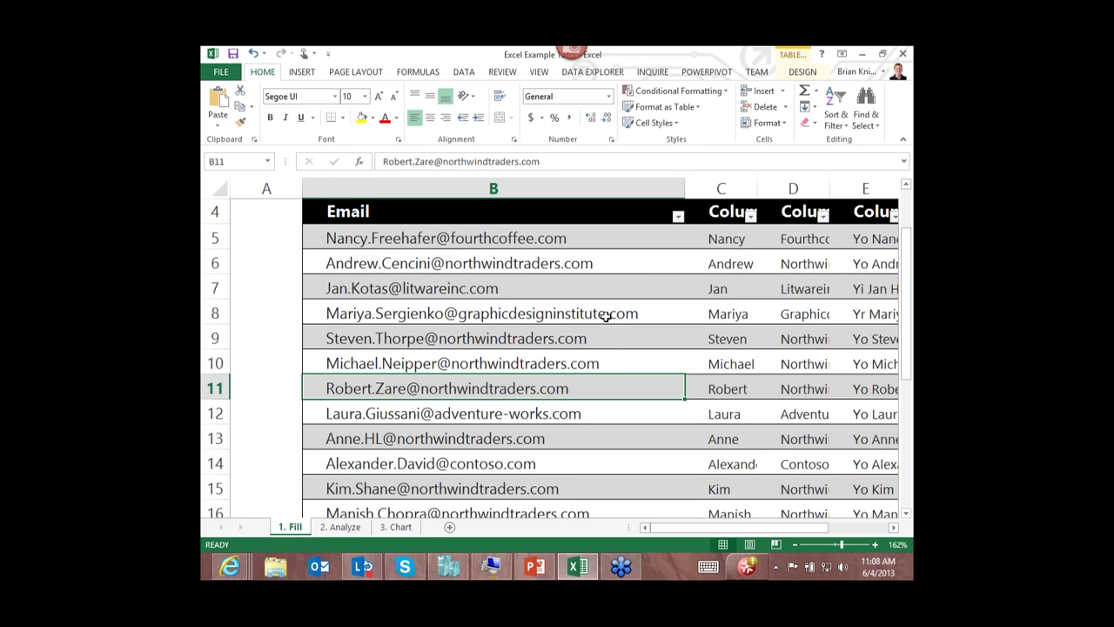
- Browse all Apps for Office from the Insert tab, then close Excel with Don't Save
click(304, 73)
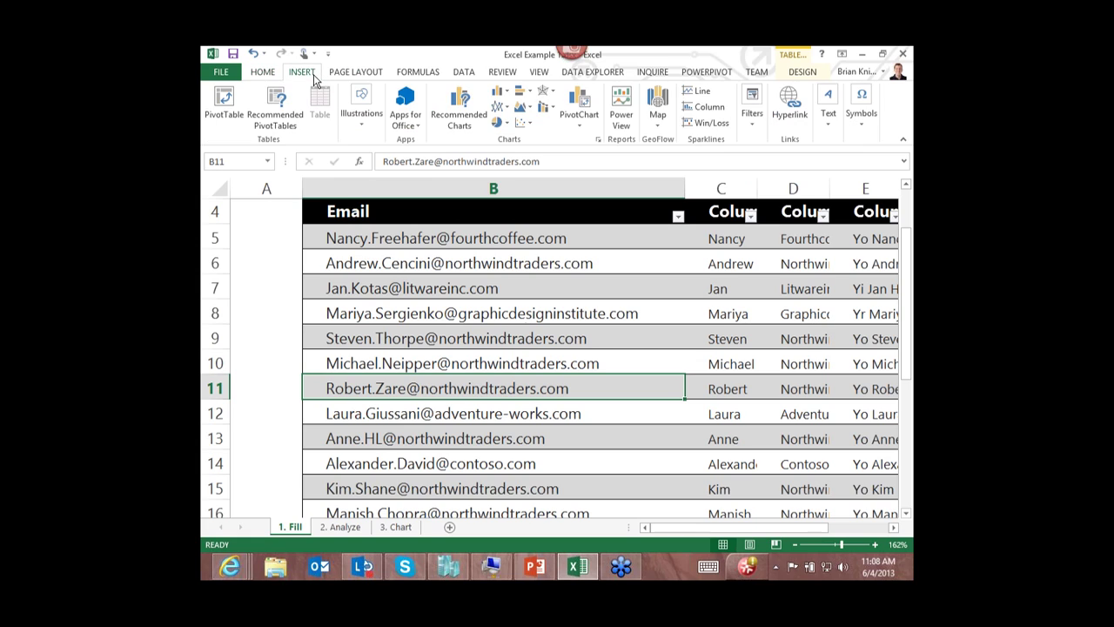
click(405, 122)
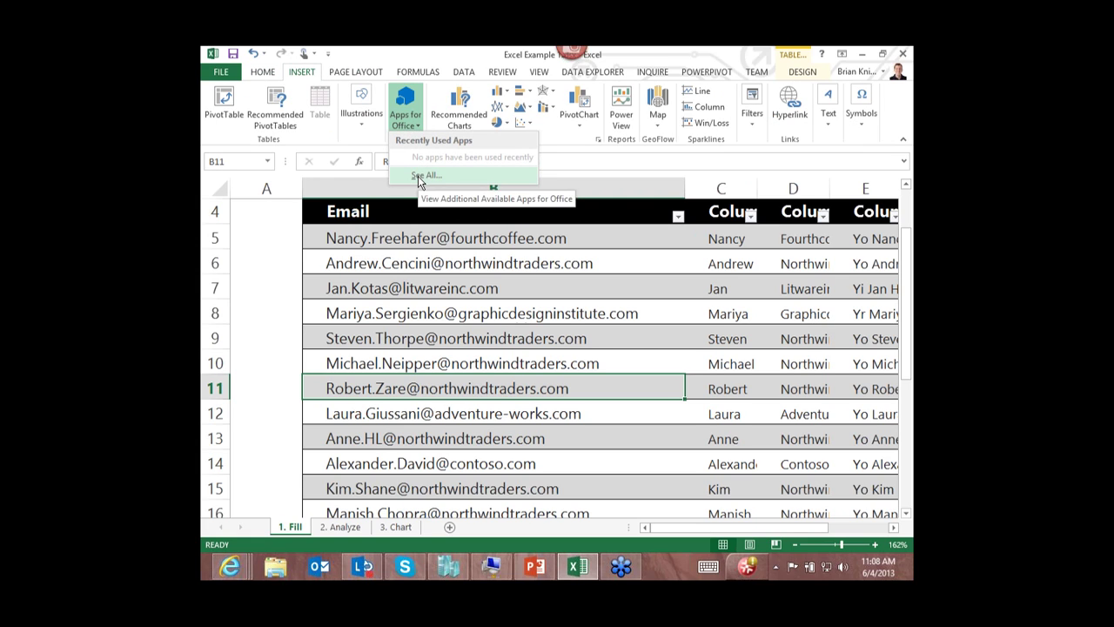
click(417, 177)
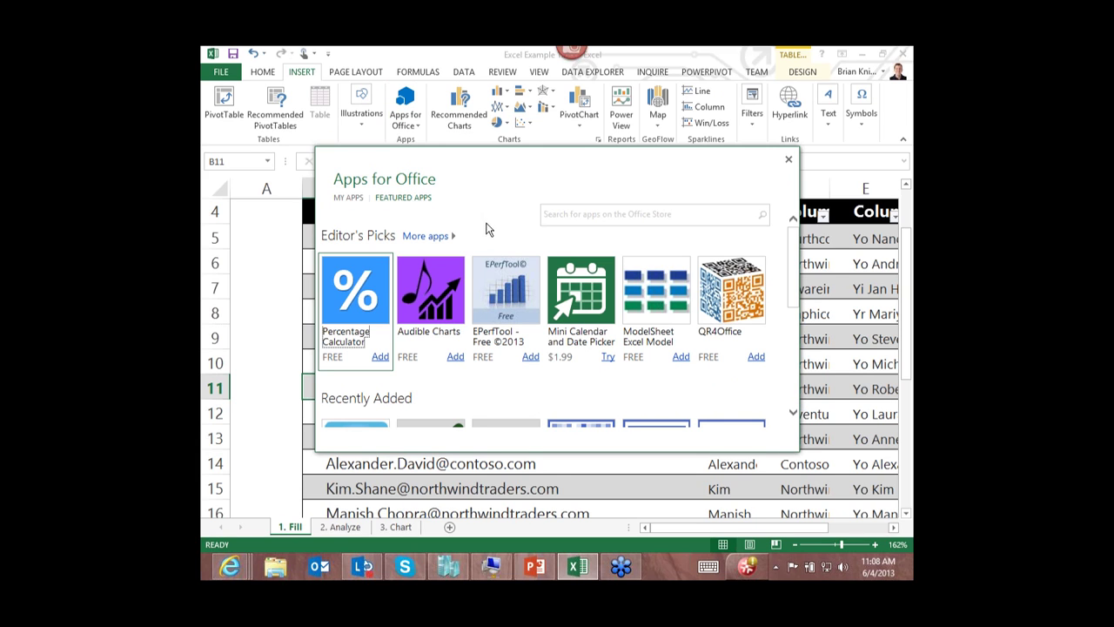
scroll(503, 270, down, 3)
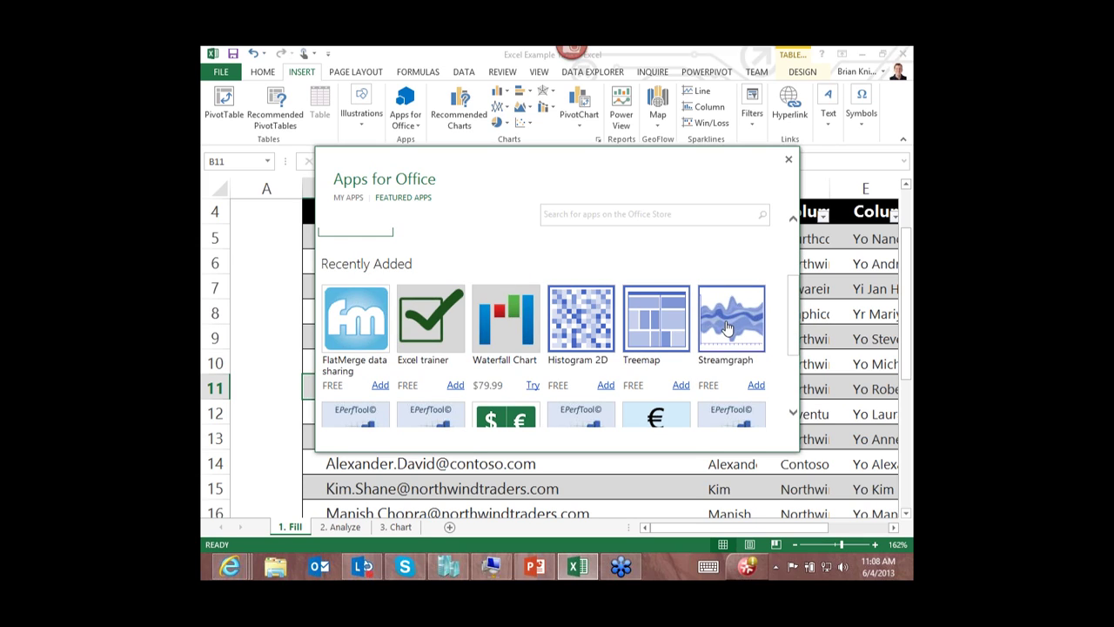
scroll(719, 331, down, 1)
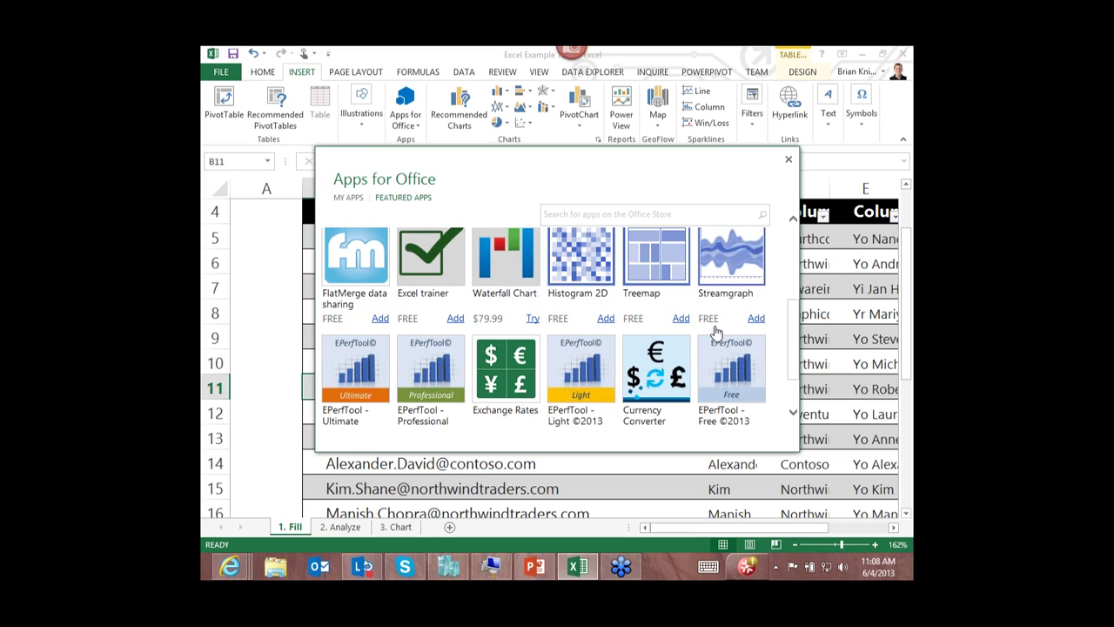
scroll(715, 331, down, 1)
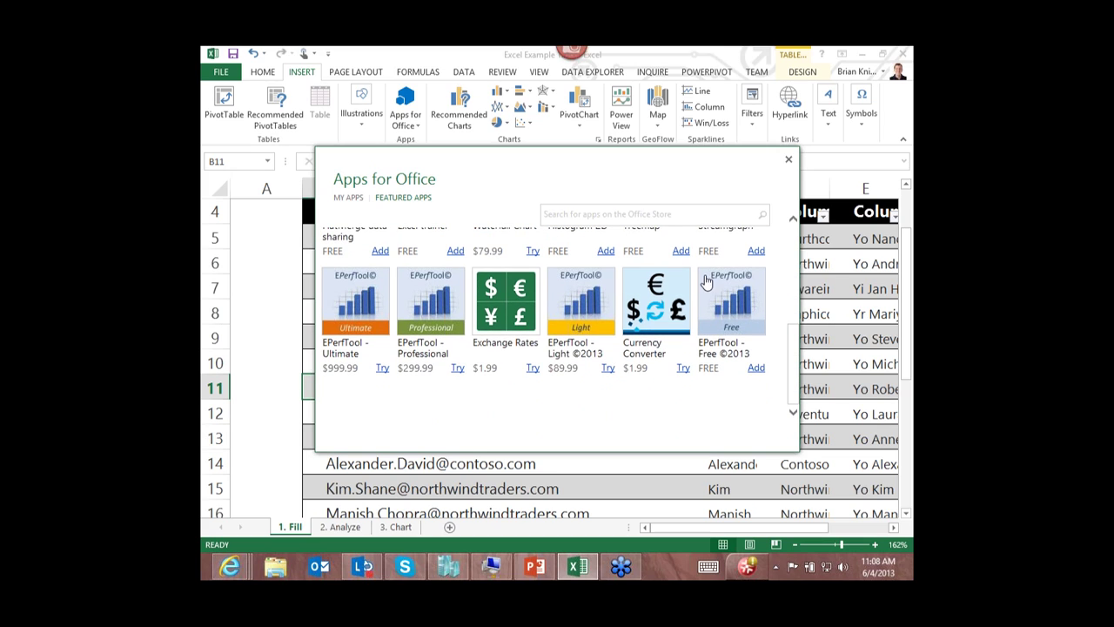
click(788, 159)
click(902, 55)
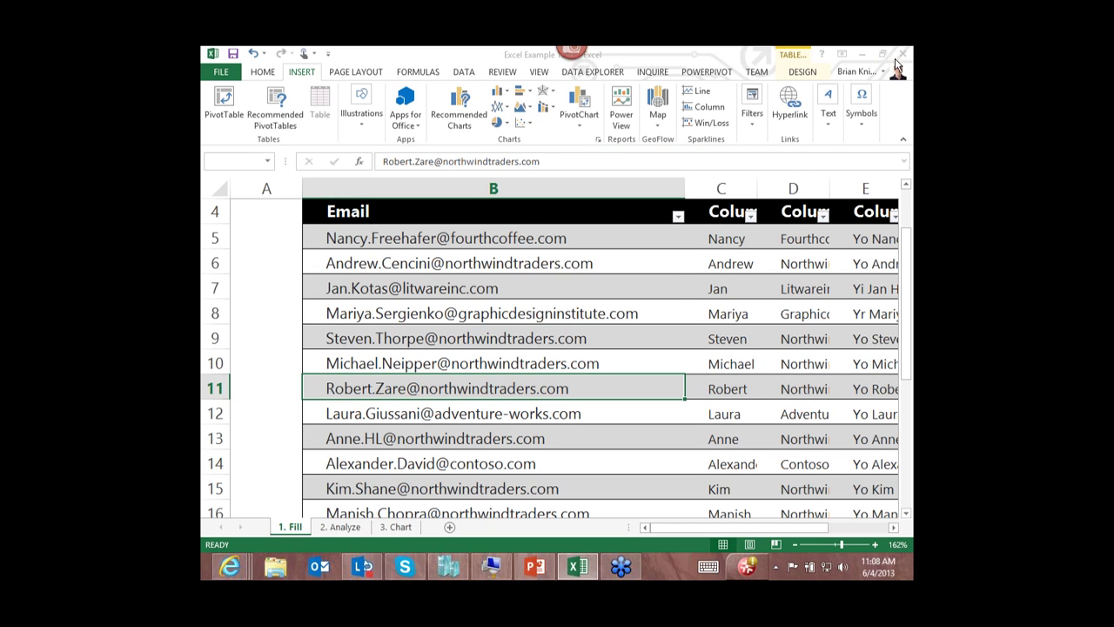
click(548, 321)
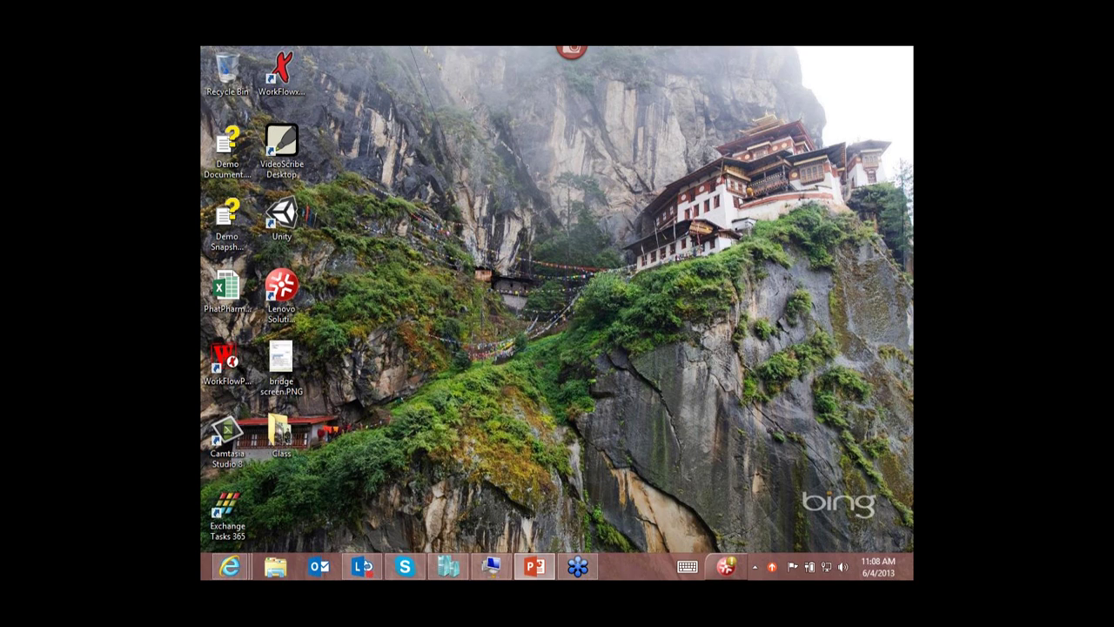
- Switch to the remote desktop session showing the PowerPivot Site in Internet Explorer
key(alt+Tab)
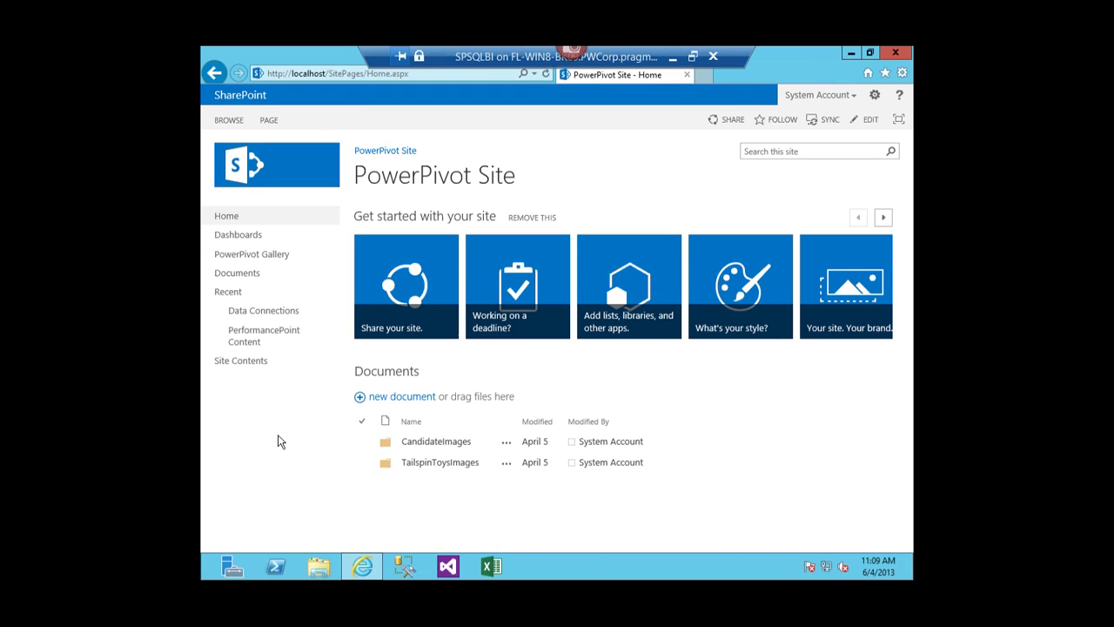
- Open C:\Samples\GeoFlow\US Power Stations in Excel and dismiss the Data Explorer notification
click(318, 567)
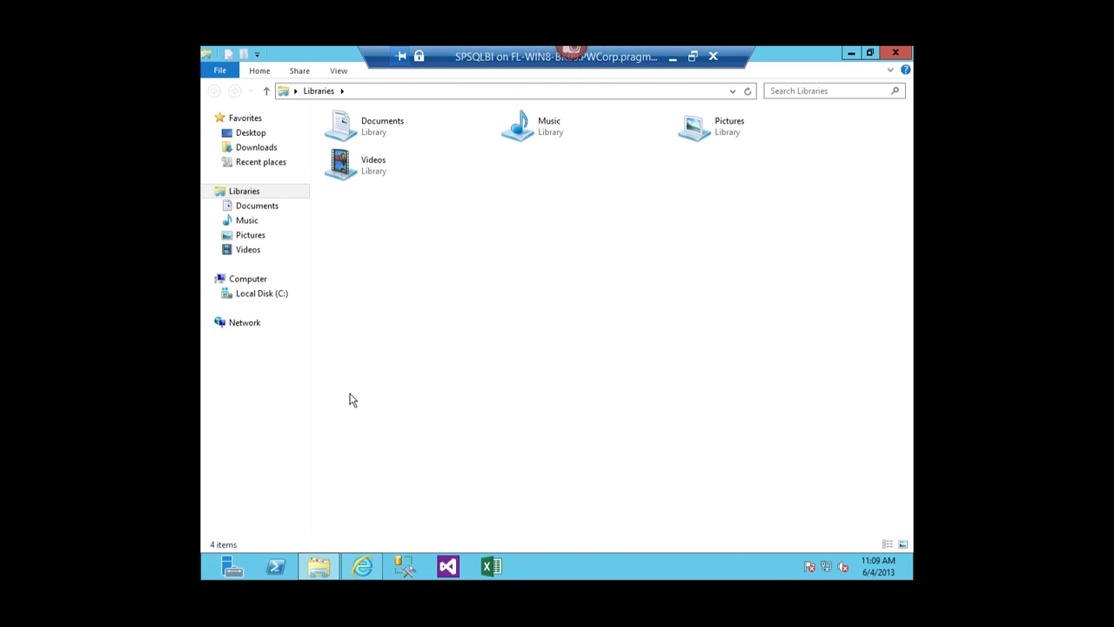
click(266, 297)
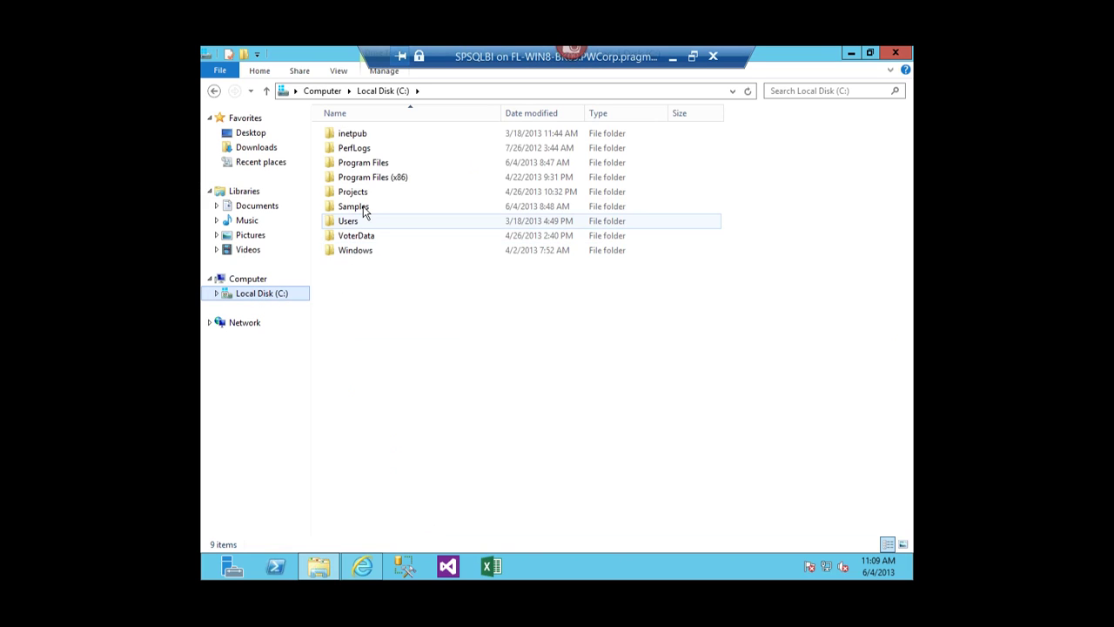
double_click(365, 208)
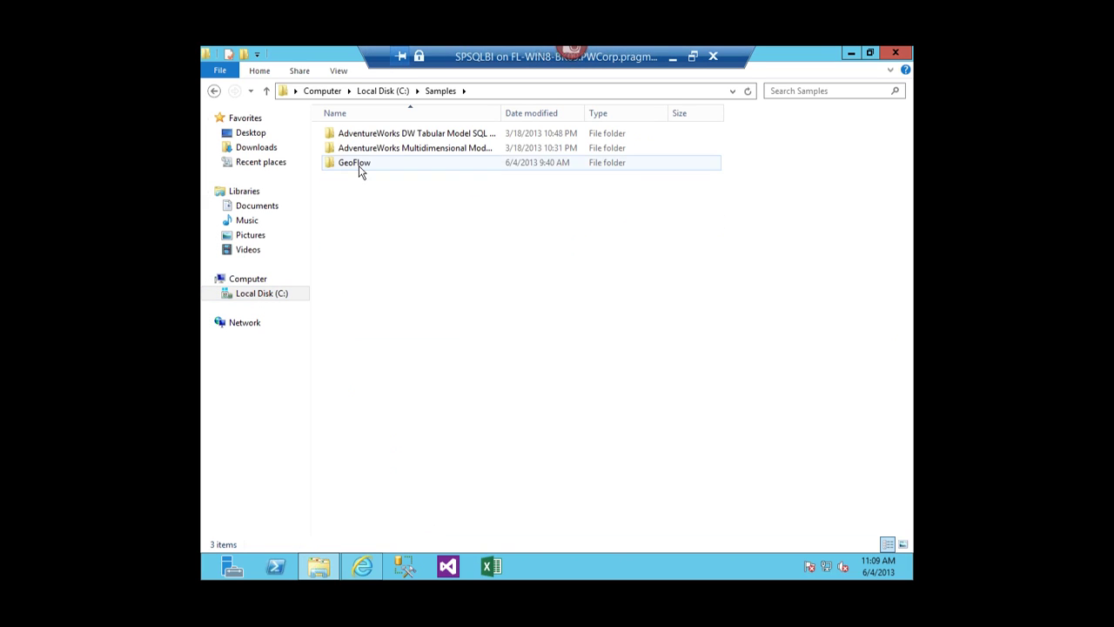
double_click(360, 164)
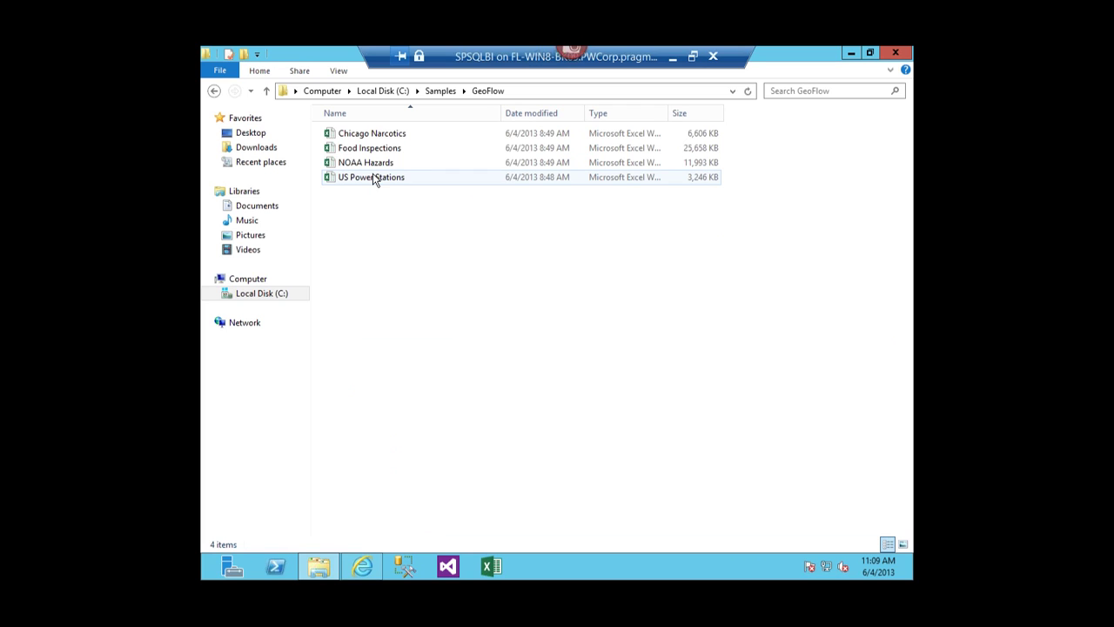
double_click(376, 180)
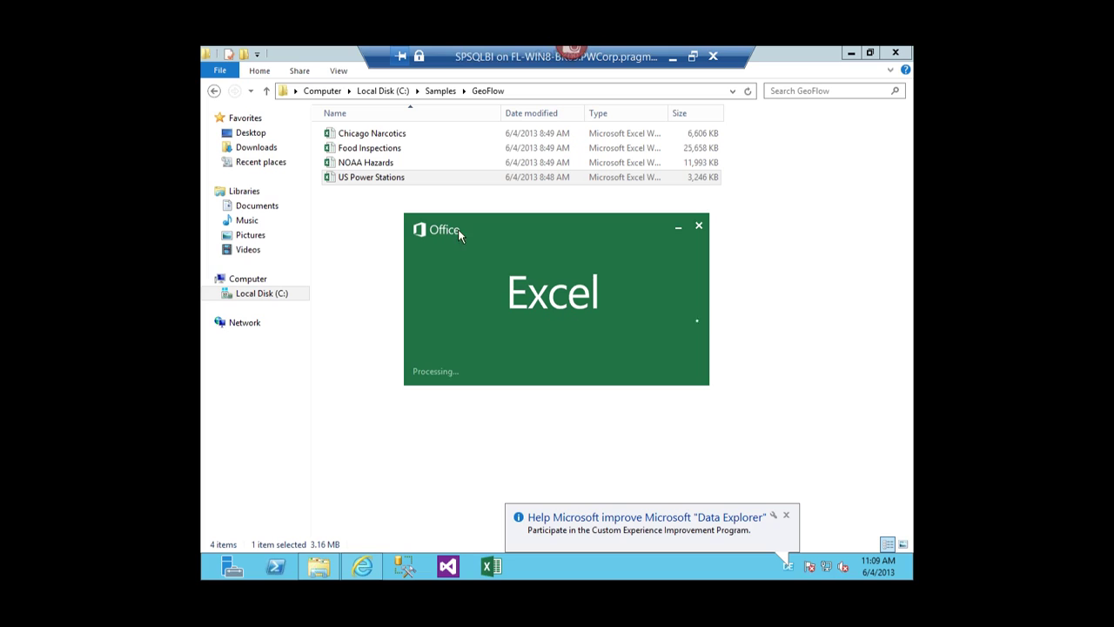
click(785, 515)
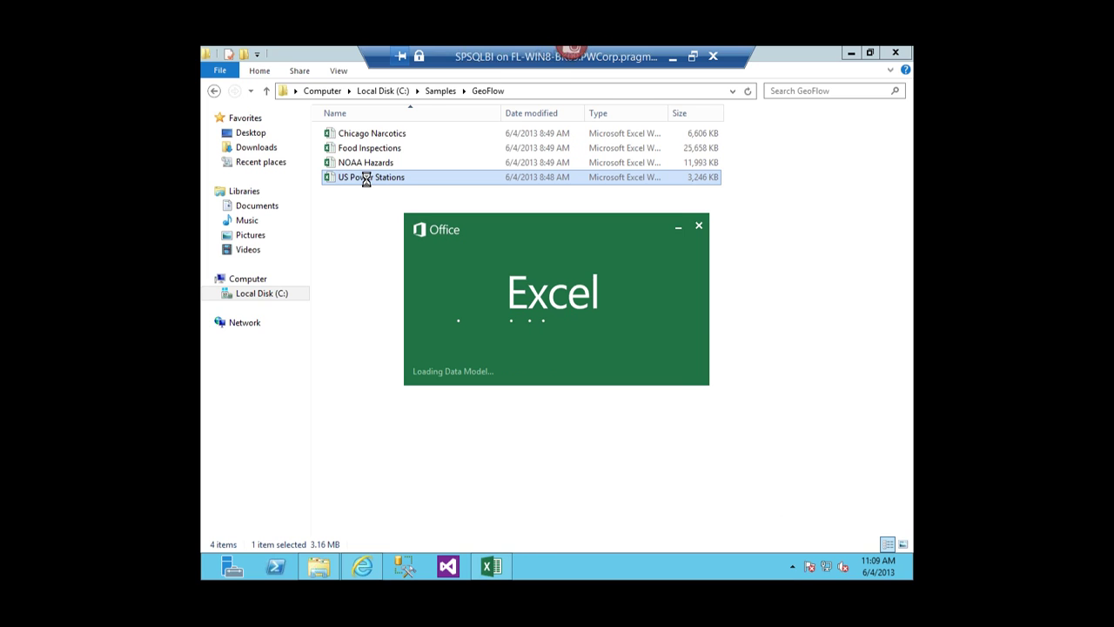
drag(444, 307, 770, 301)
click(771, 295)
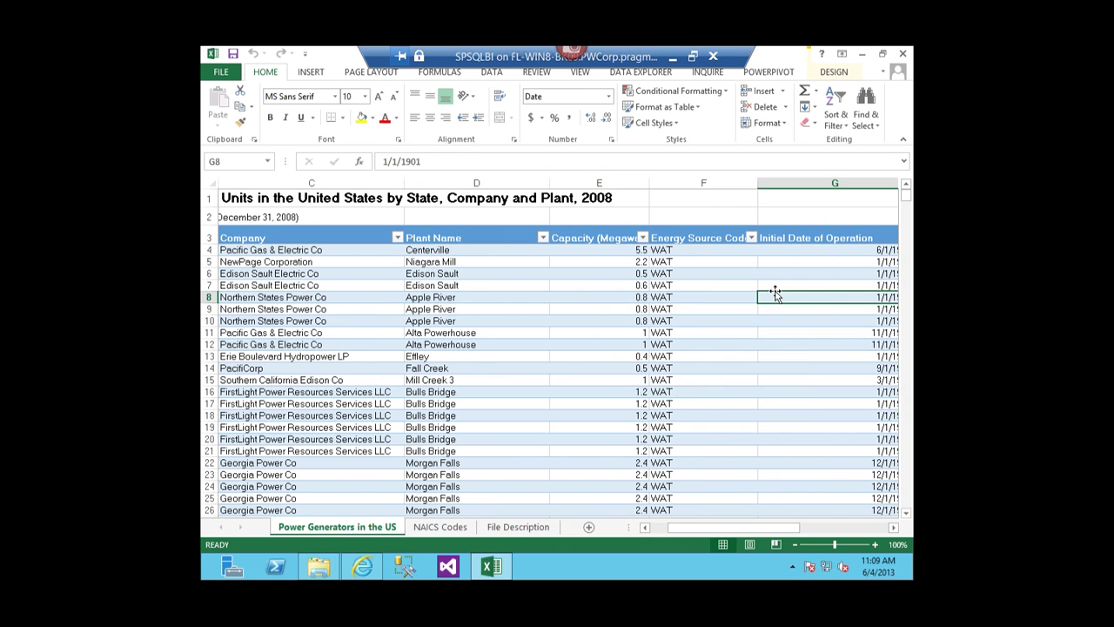
key(Right)
key(Left)
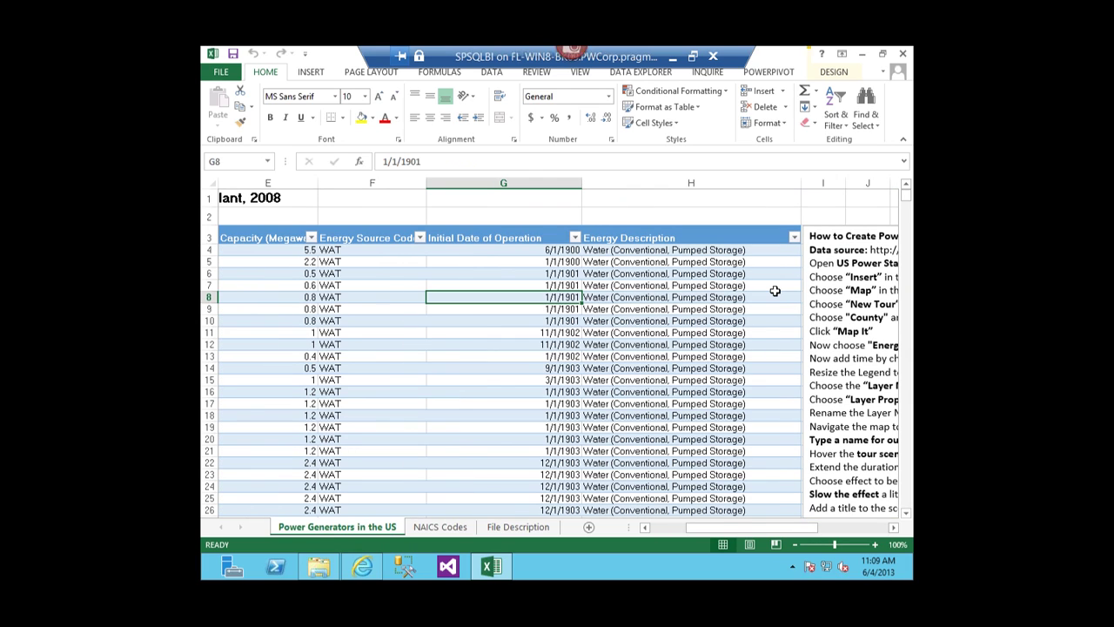
key(Right)
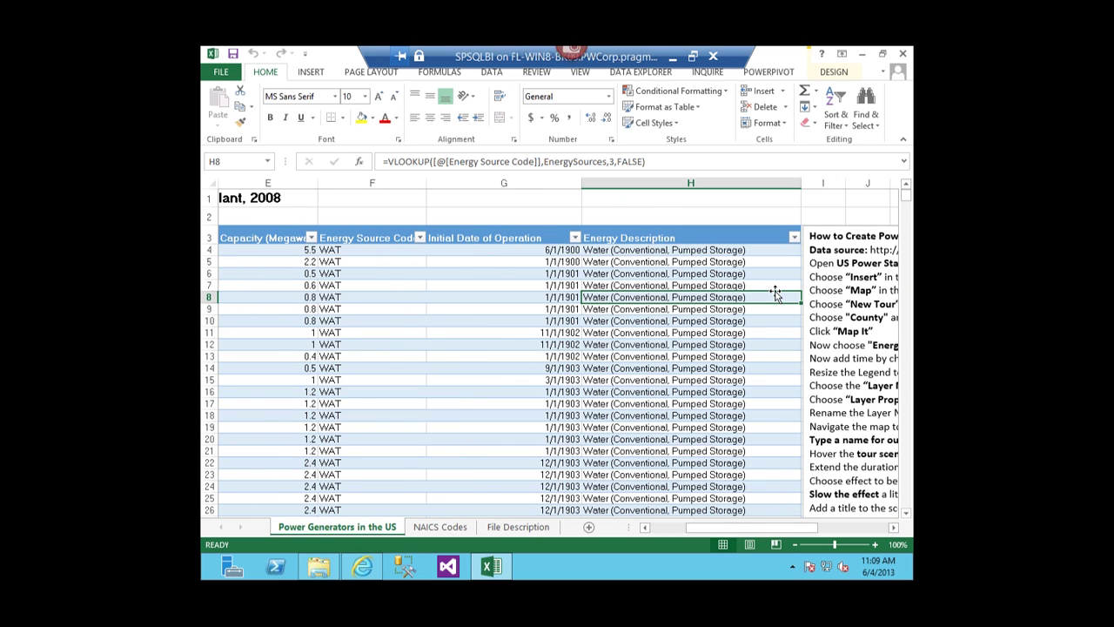
key(Left)
key(Left)
key(Left)
key(Left)
key(Left)
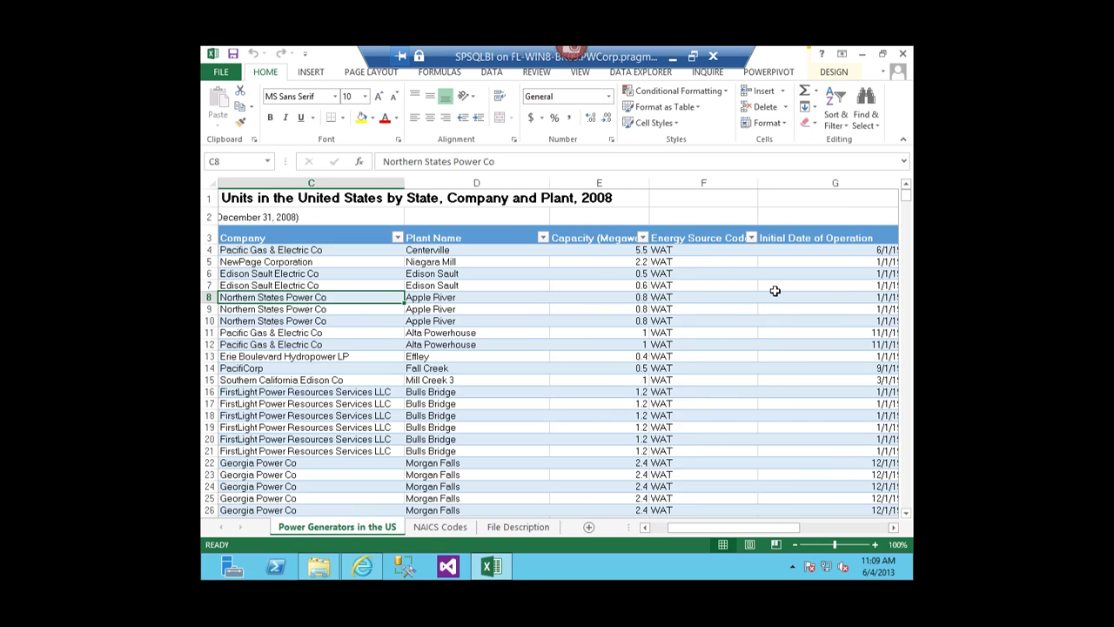
key(Left)
key(Left)
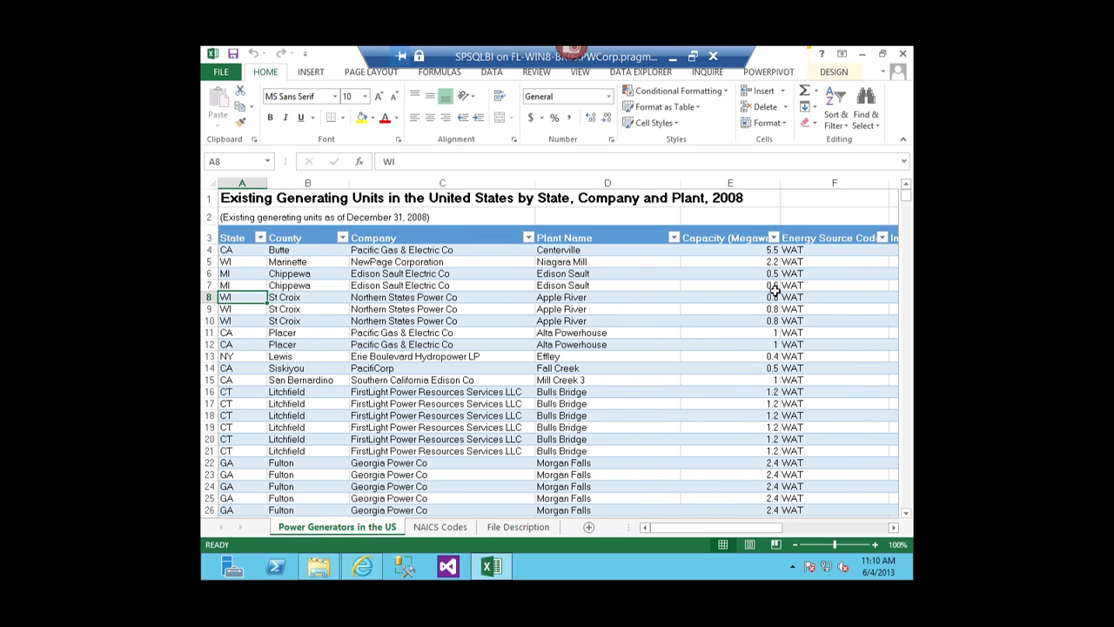
key(Up)
key(Up)
key(Right)
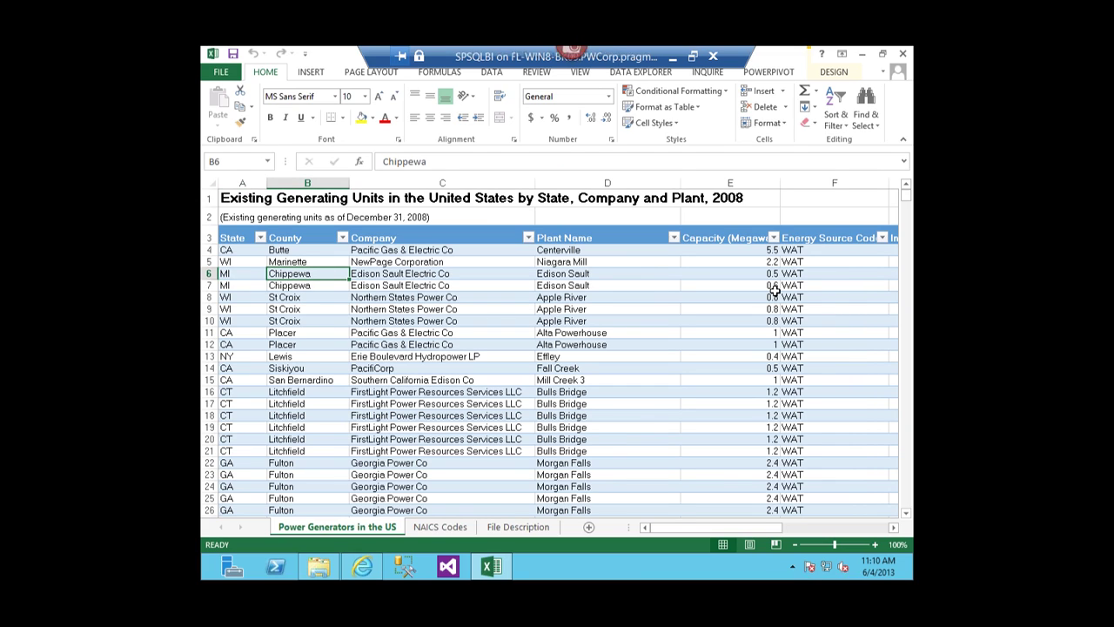
key(shift+Right)
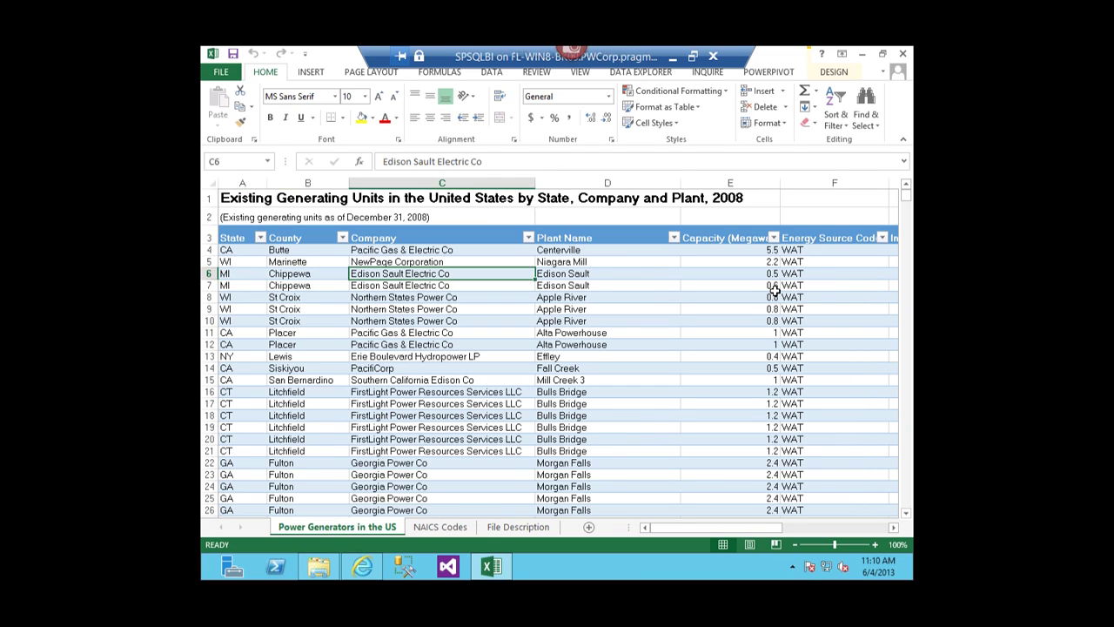
key(shift+Left)
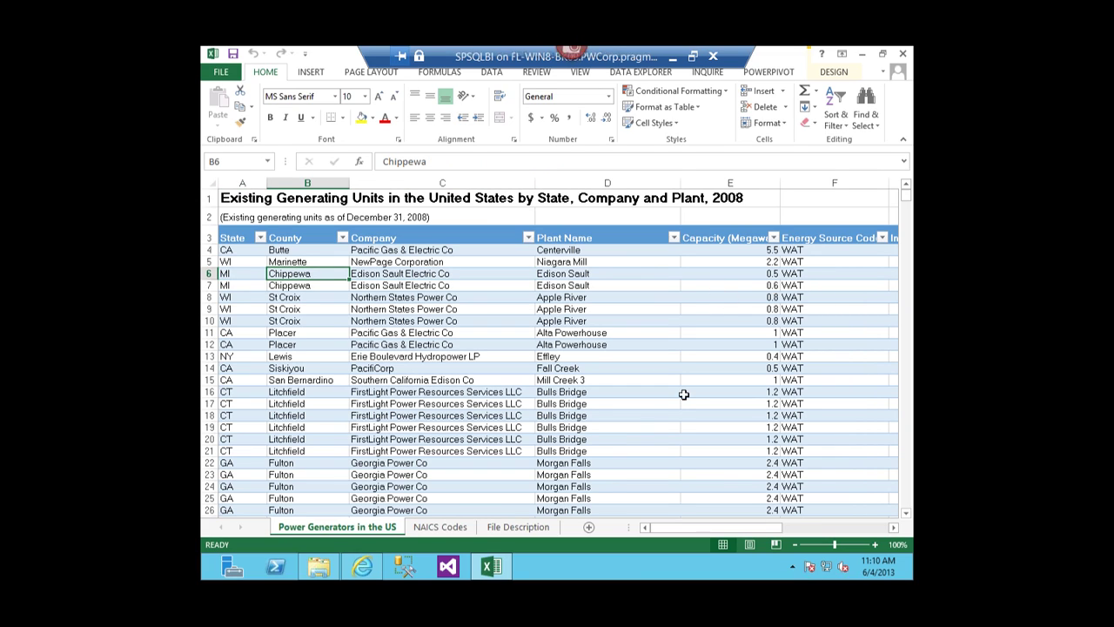
scroll(639, 435, down, 5)
scroll(606, 432, down, 20)
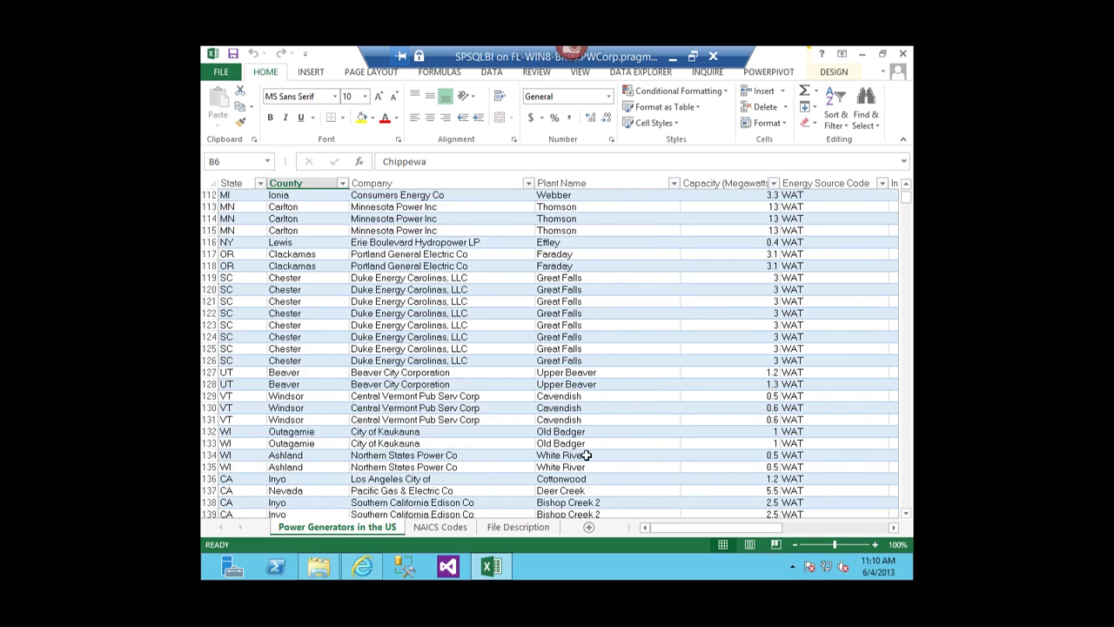
scroll(574, 453, down, 20)
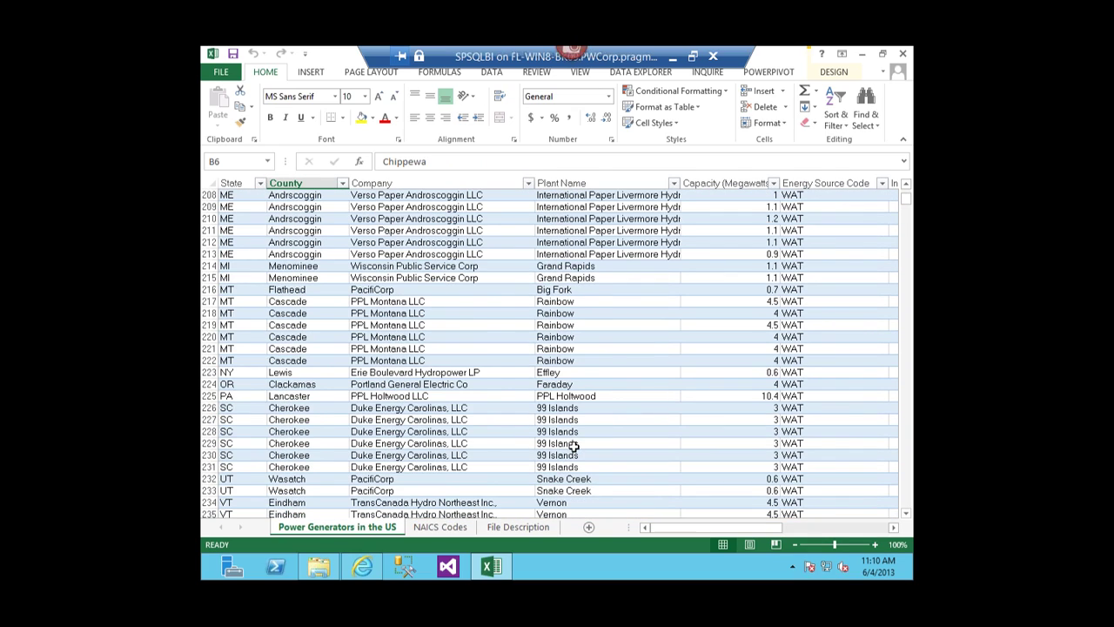
scroll(505, 408, down, 15)
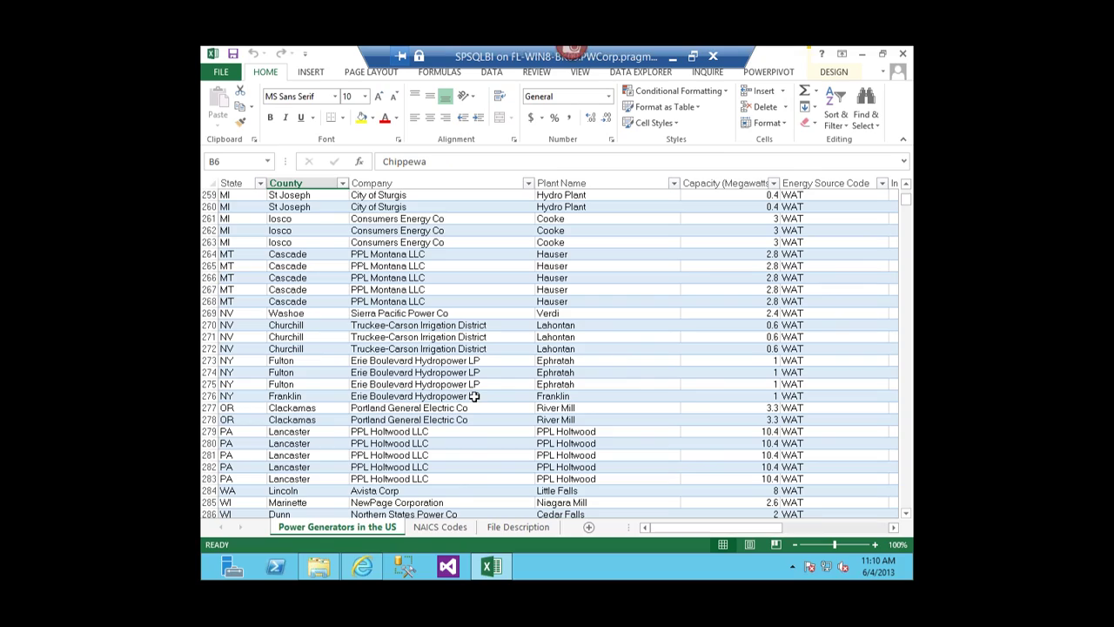
scroll(474, 396, up, 20)
scroll(473, 382, up, 20)
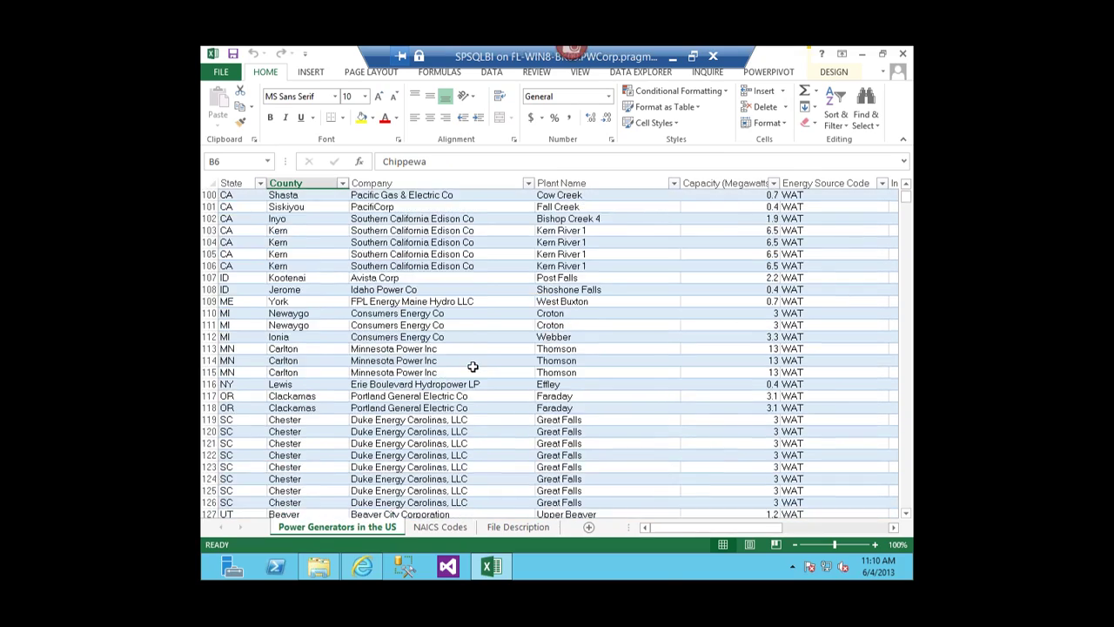